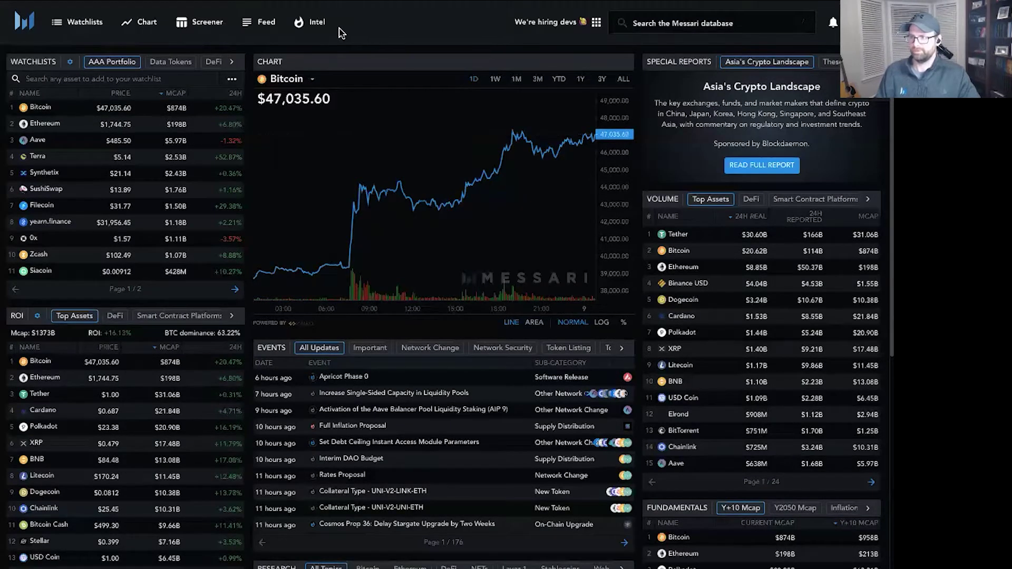
# Open Messari's Intel event list, filtered to Yearn Finance.
pyautogui.click(308, 26)
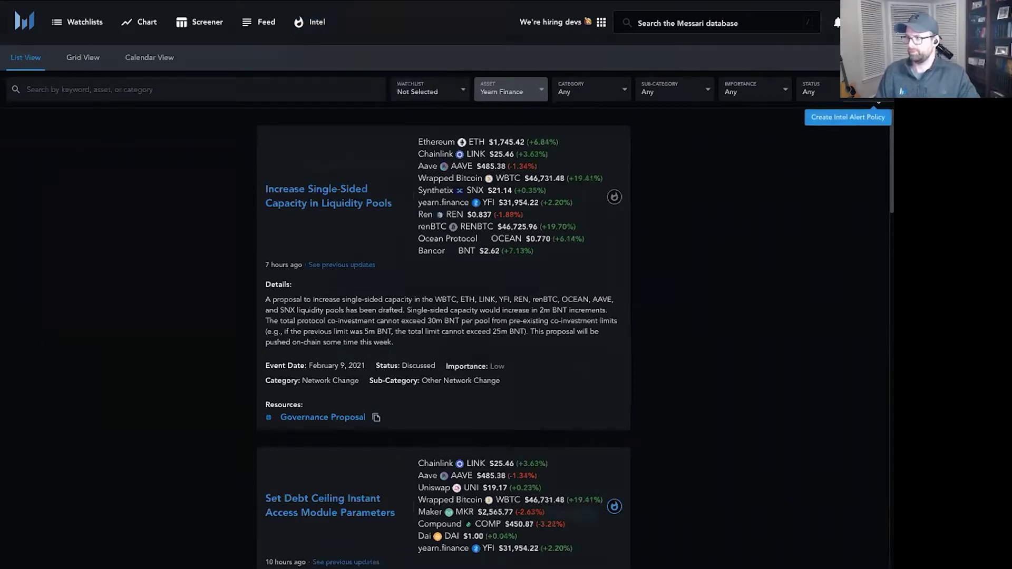
# Start a new alert policy named 'YFI Governance' described as 'Assets within the YFI ecosystem'.
pyautogui.click(872, 92)
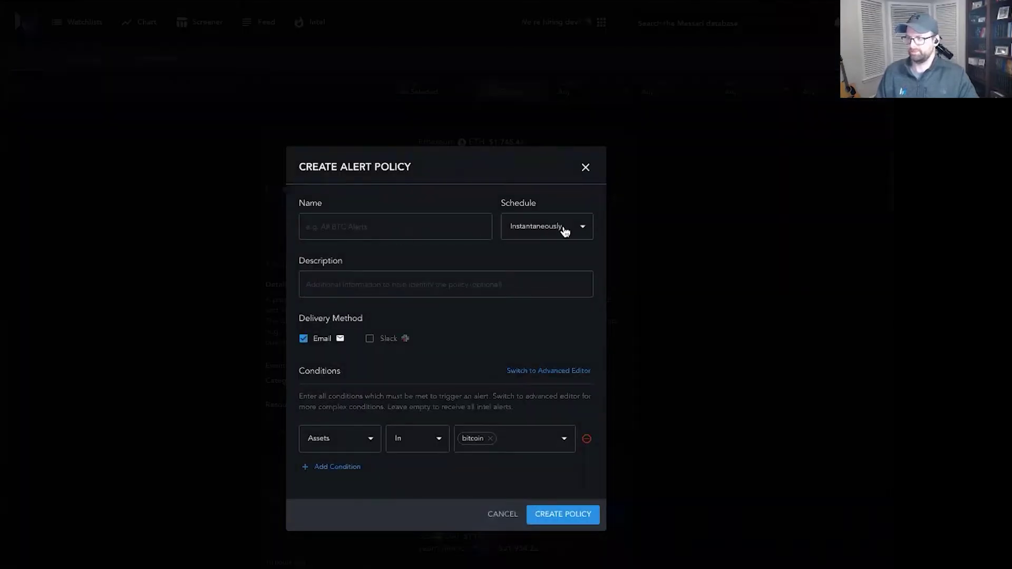
pyautogui.click(405, 228)
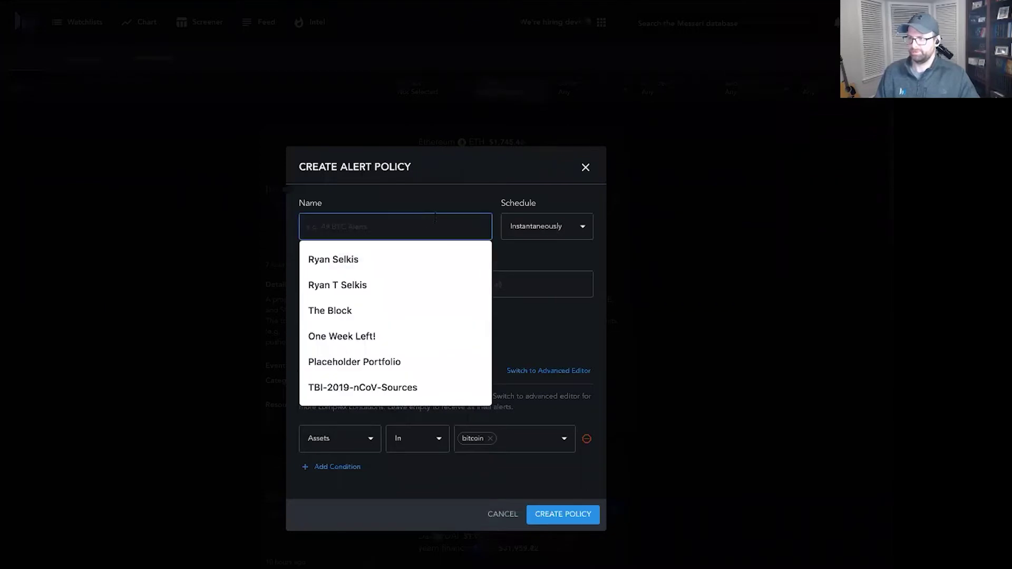
pyautogui.write('Y')
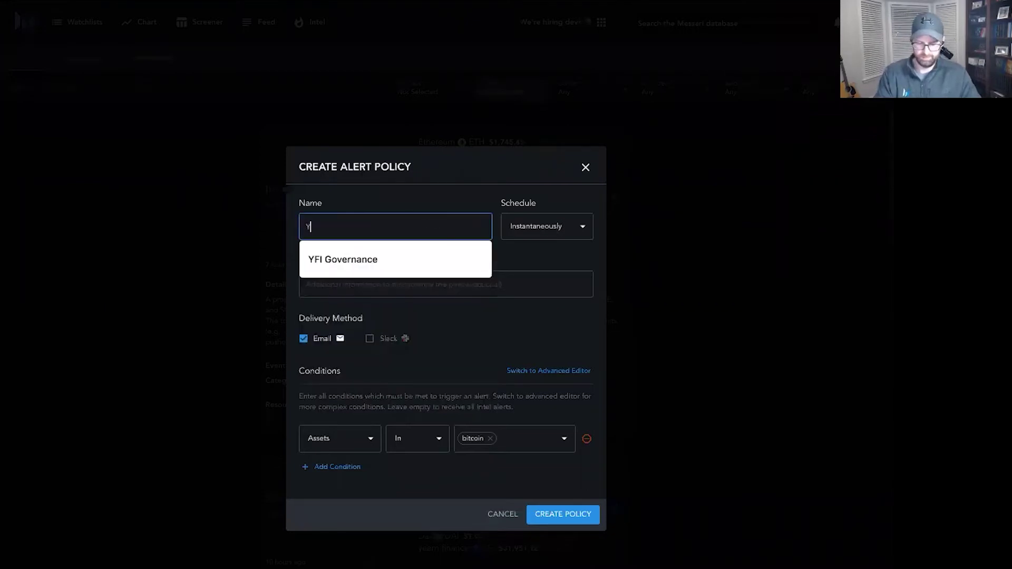
pyautogui.write('FI')
pyautogui.press('Down')
pyautogui.press('Return')
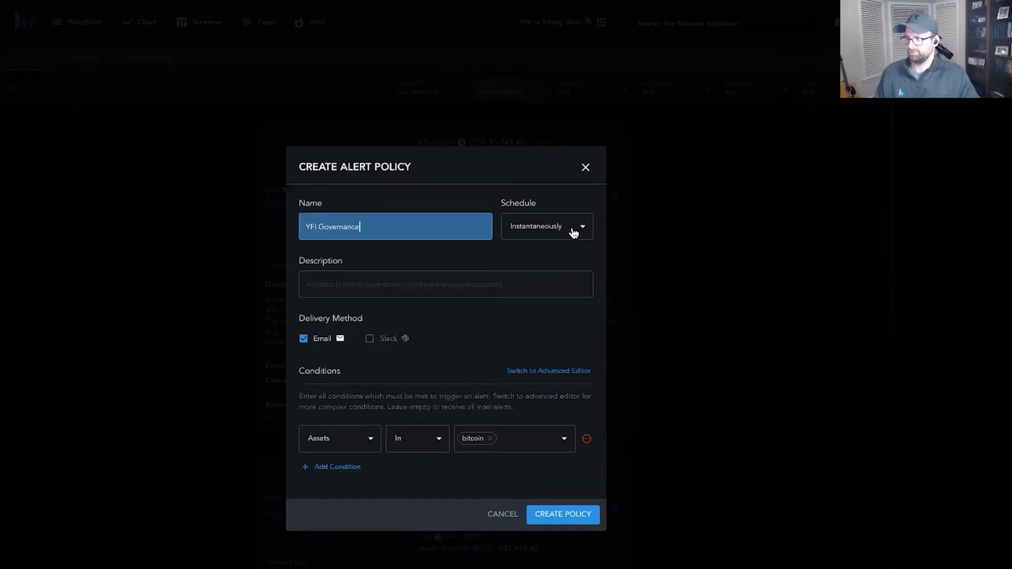
pyautogui.click(462, 285)
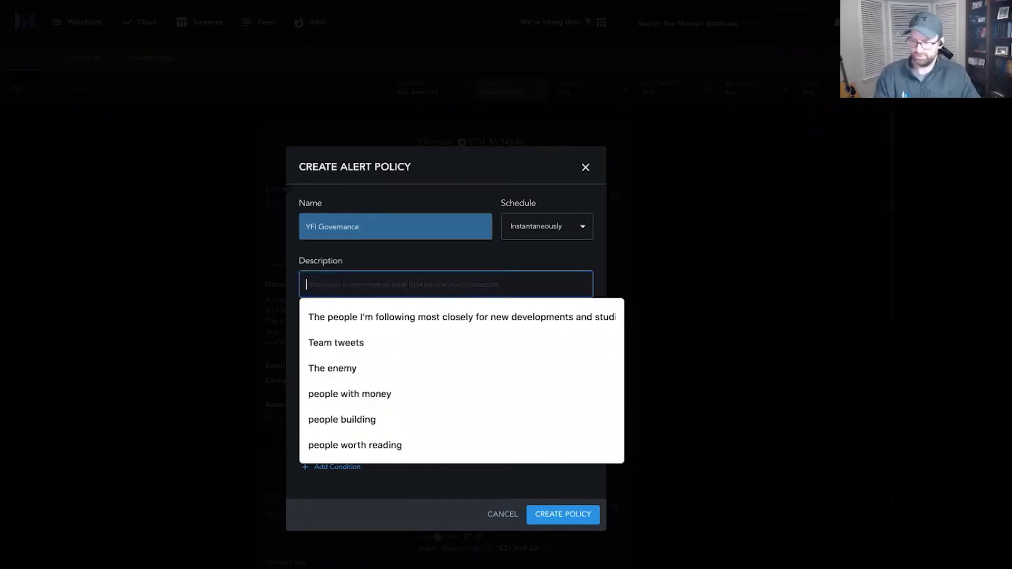
pyautogui.write('Asse')
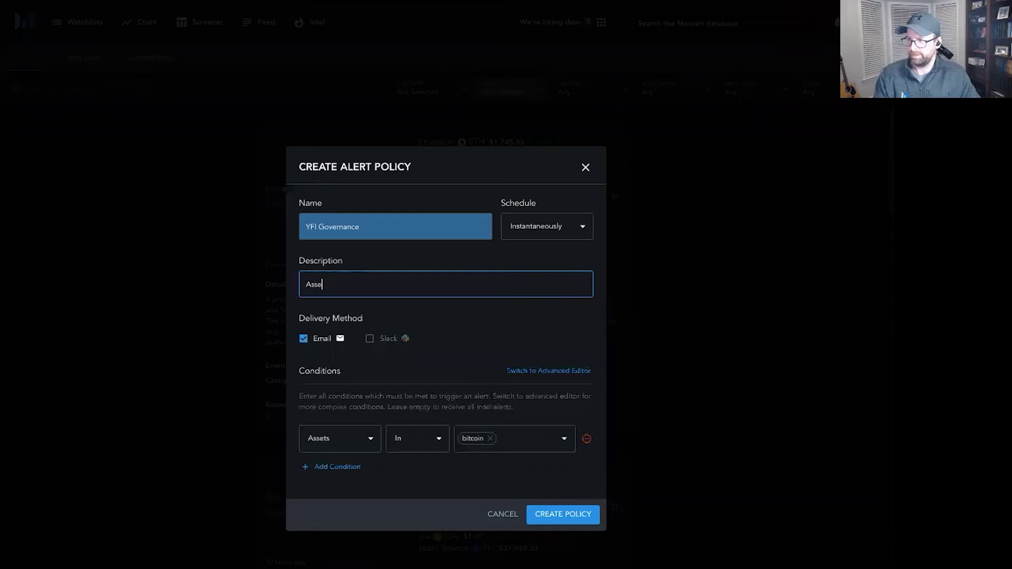
pyautogui.write('ts within the YFI ecosys')
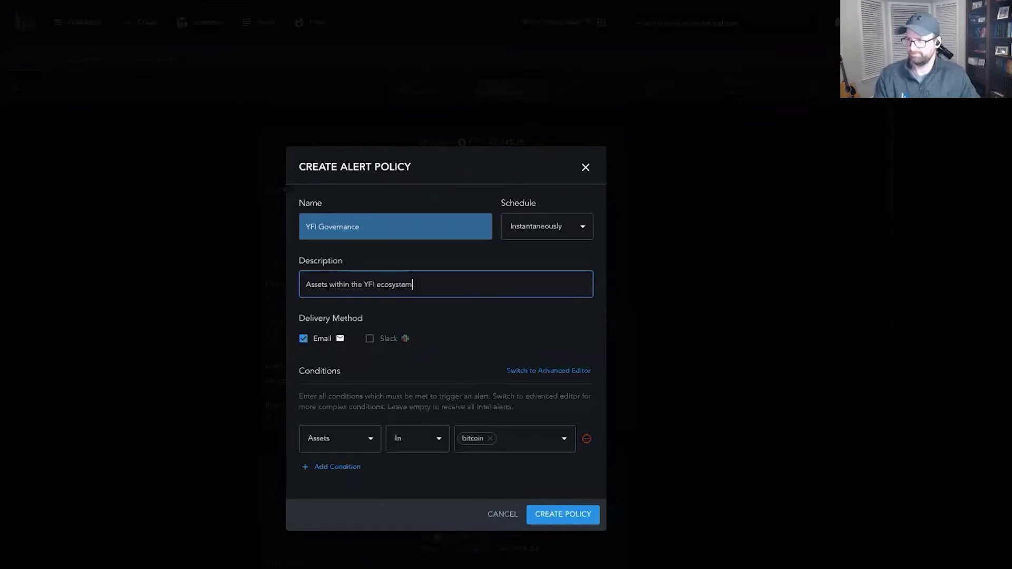
pyautogui.write('tem')
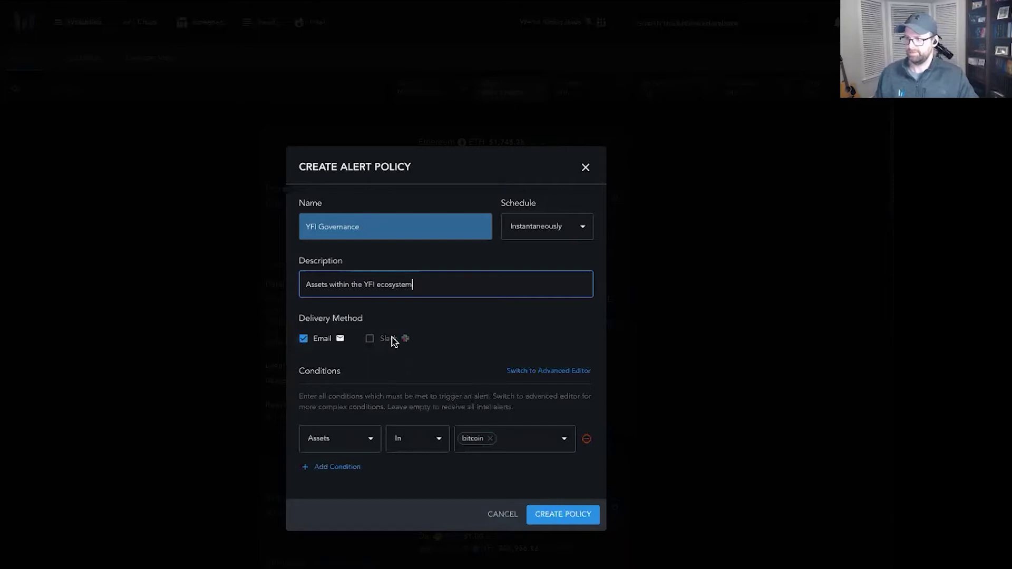
# Toggle the Advanced condition editor on and off, keeping Assets as the condition field.
pyautogui.moveTo(405, 345)
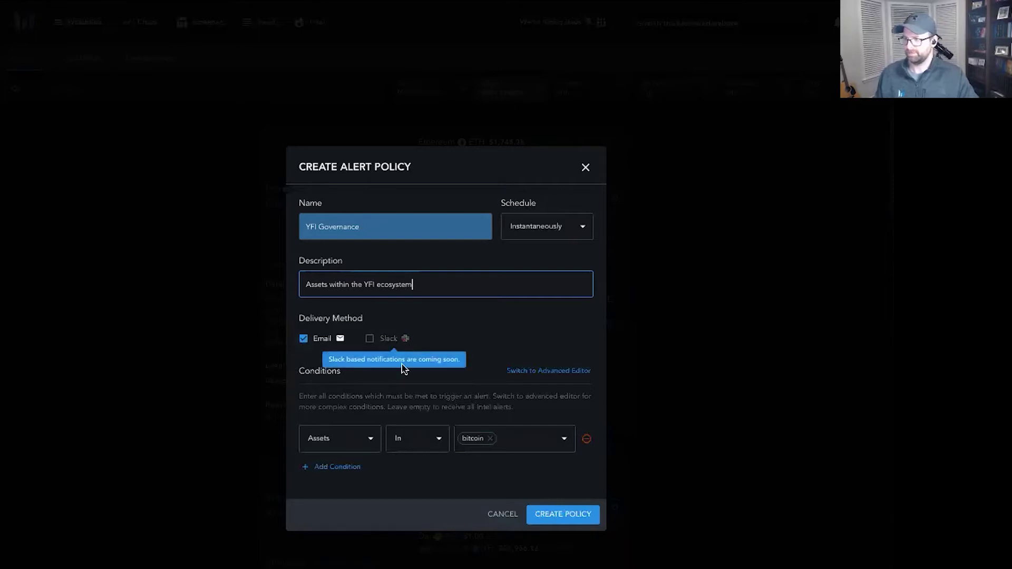
pyautogui.click(557, 374)
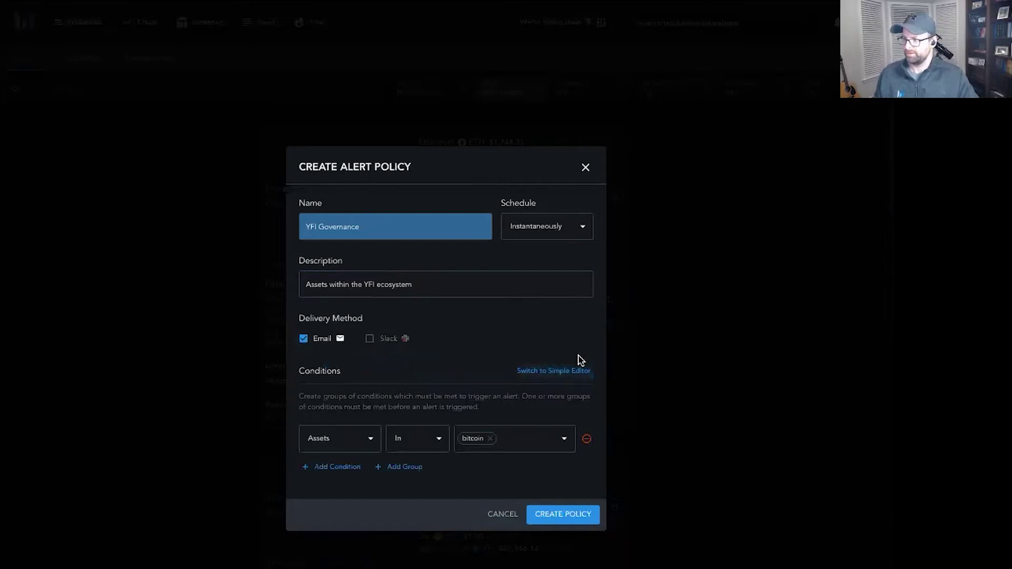
pyautogui.click(560, 375)
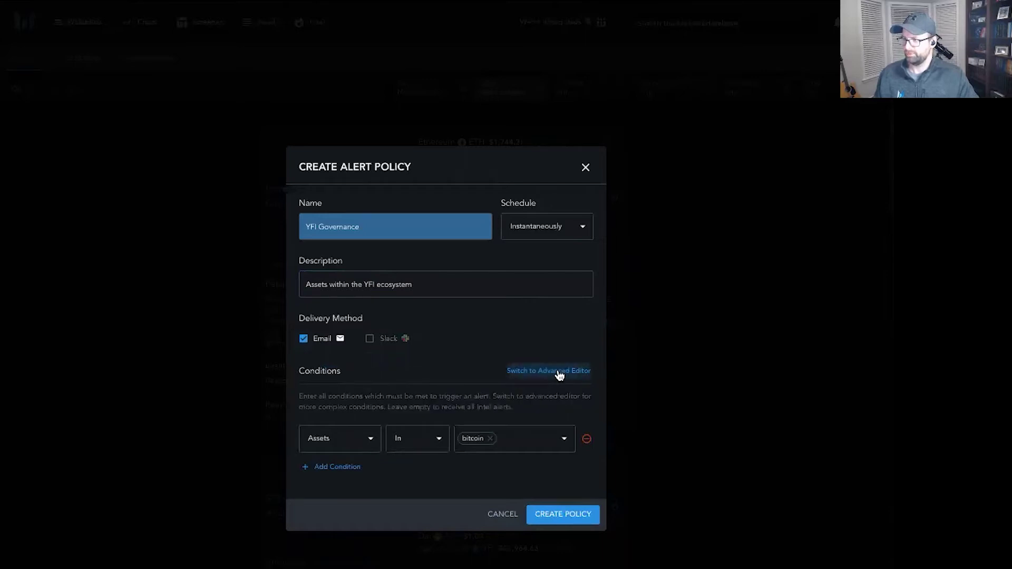
pyautogui.click(554, 373)
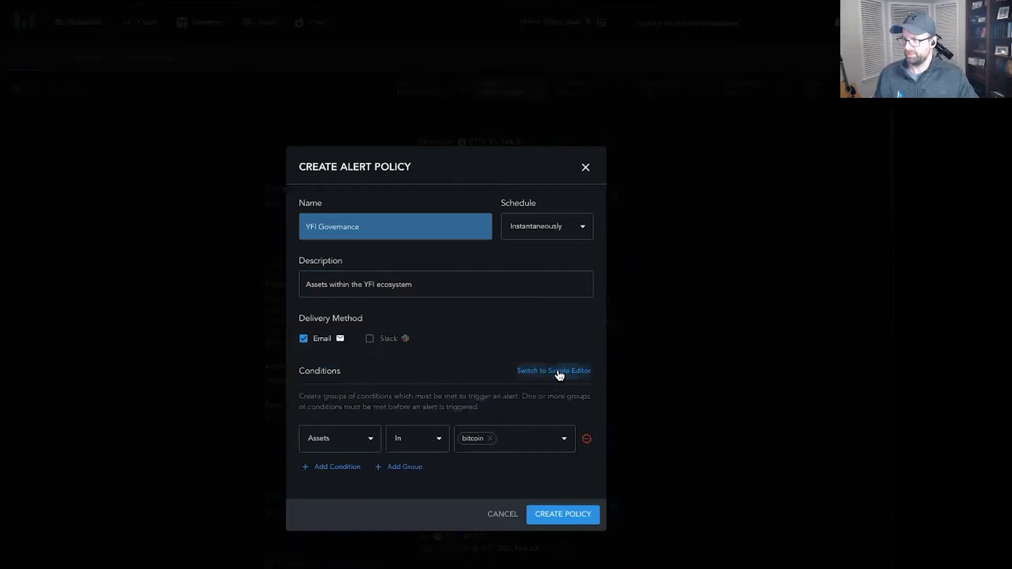
pyautogui.click(528, 374)
pyautogui.click(348, 448)
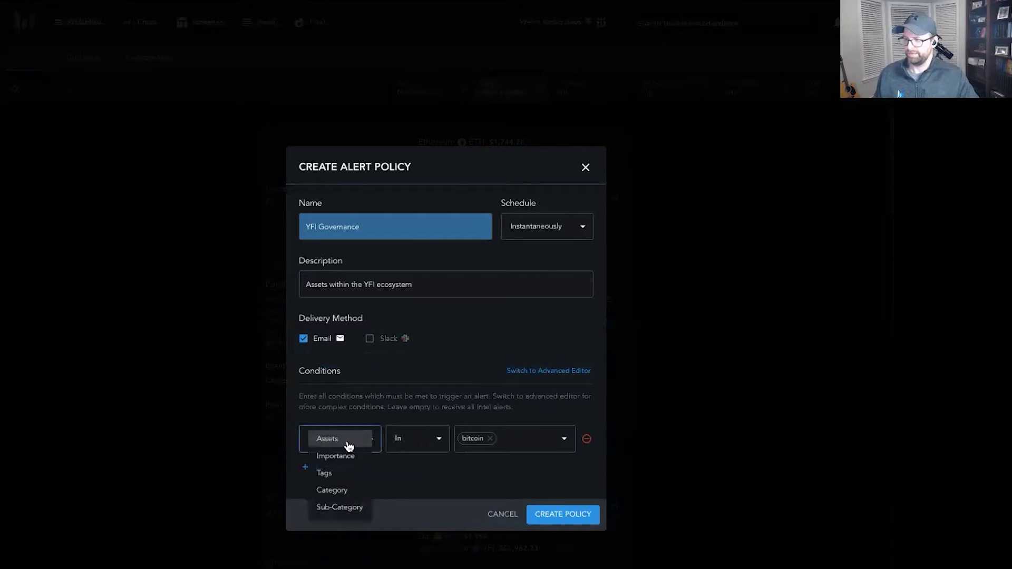
pyautogui.click(489, 443)
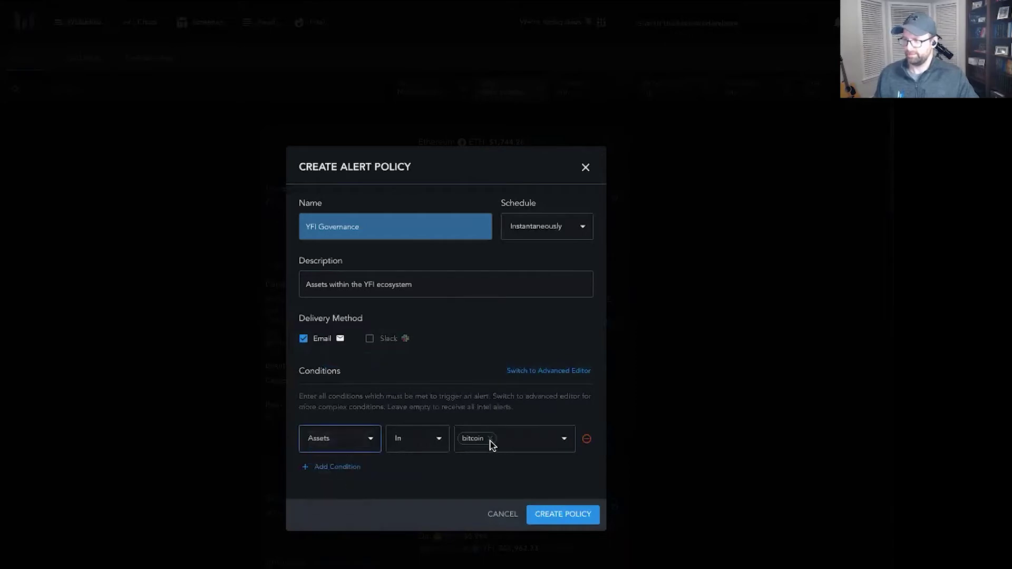
# Replace bitcoin with yearn-finance and yearn-ecosystem-token-index in the Assets condition.
pyautogui.click(490, 439)
pyautogui.click(498, 439)
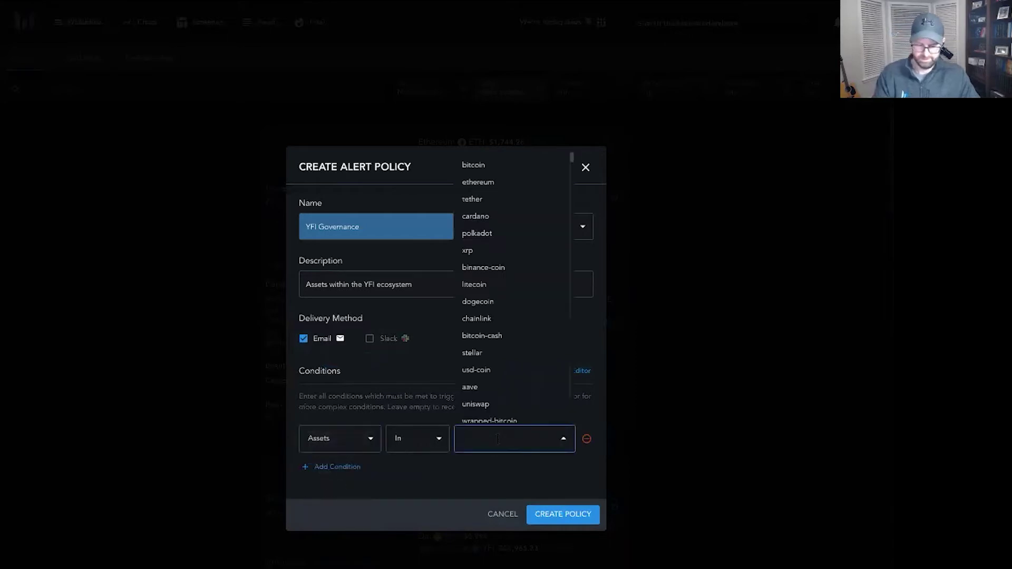
pyautogui.write('year')
pyautogui.click(477, 467)
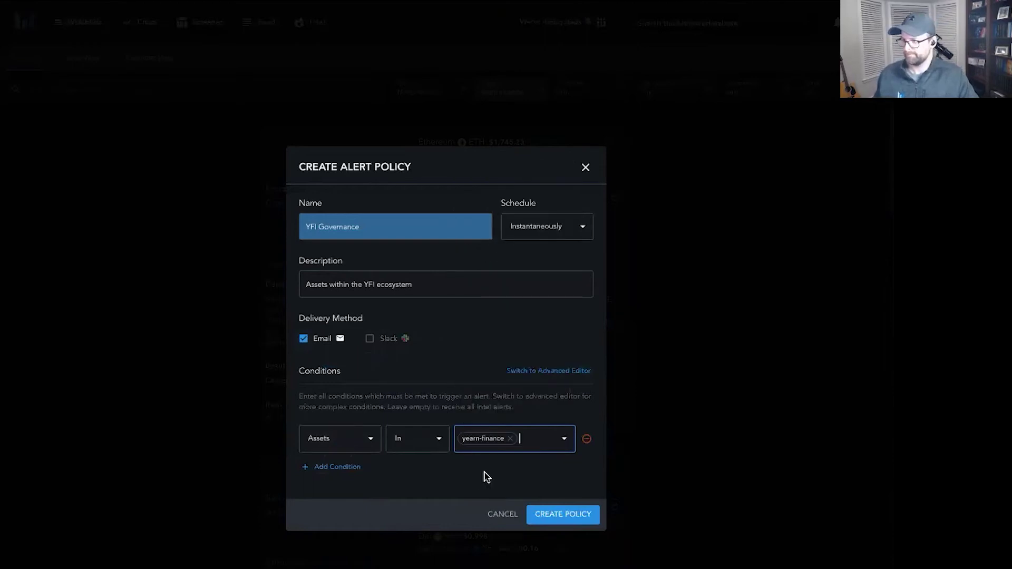
pyautogui.write('year')
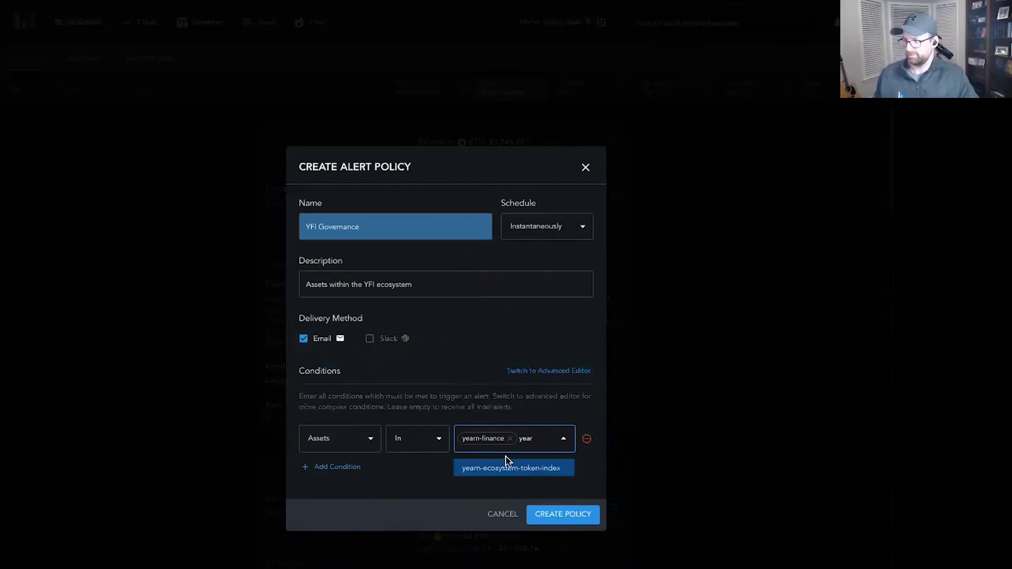
pyautogui.click(508, 468)
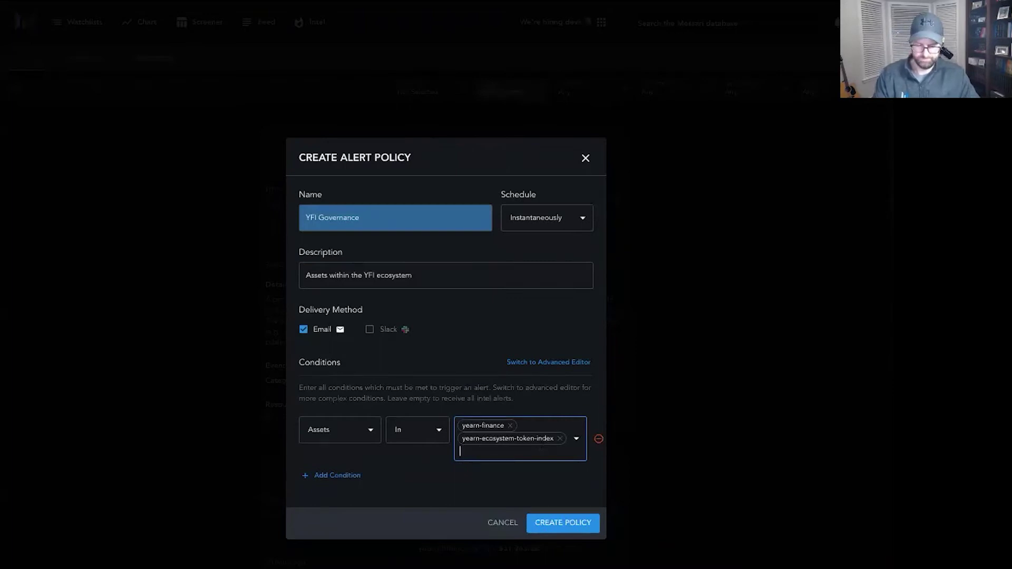
# Add curve, cream and sushiswap to the matched assets.
pyautogui.write('curve')
pyautogui.click(498, 477)
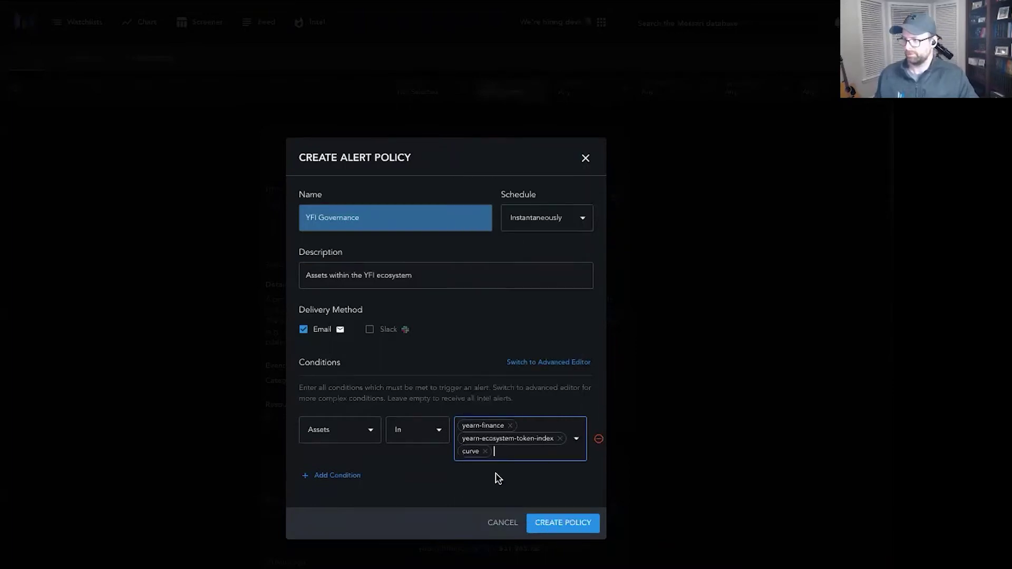
pyautogui.write('cream')
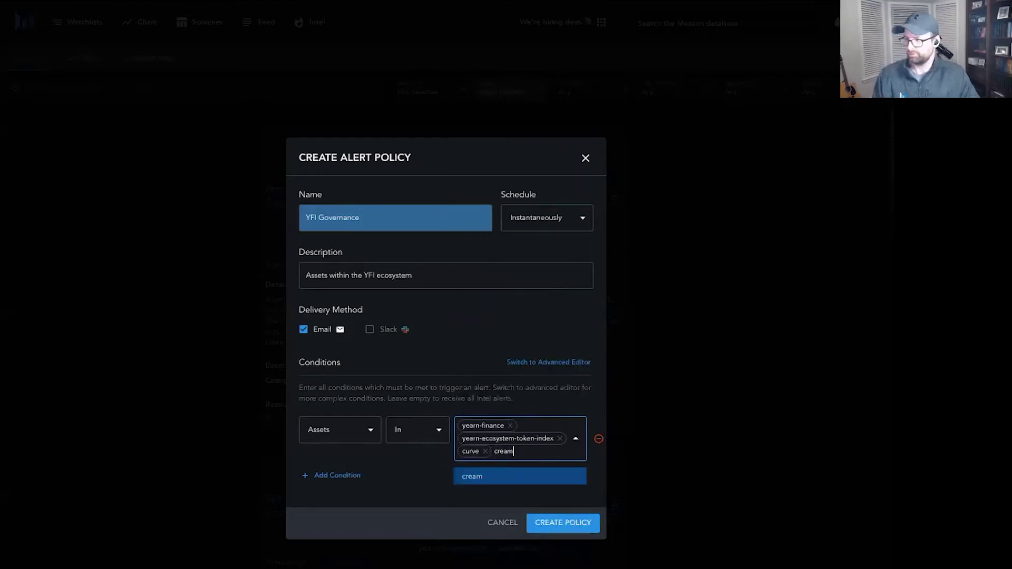
pyautogui.click(490, 478)
pyautogui.write('sushi')
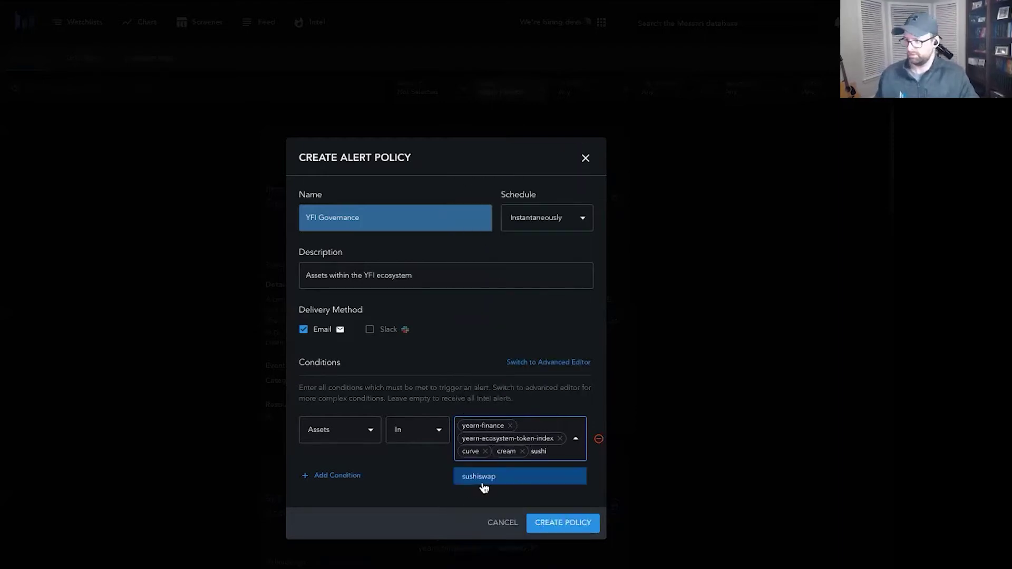
pyautogui.click(483, 480)
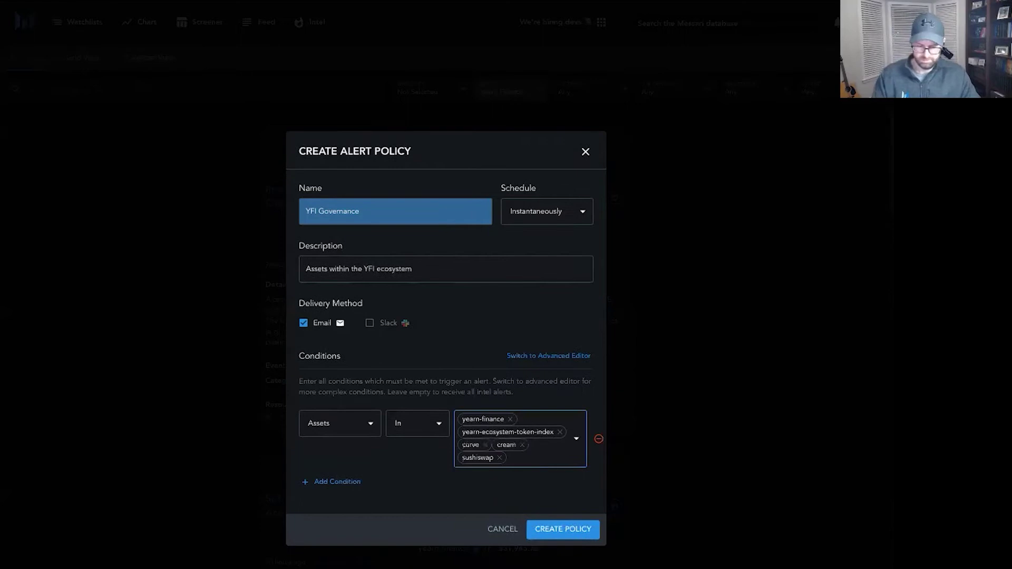
# Add cvproof to the matched assets and finish the asset list.
pyautogui.write('c')
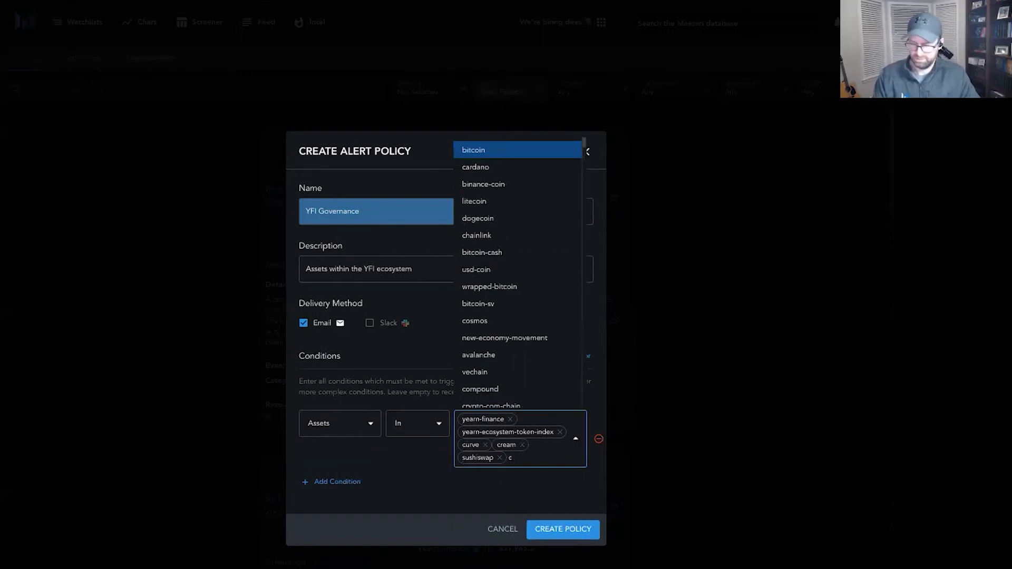
pyautogui.press('BackSpace')
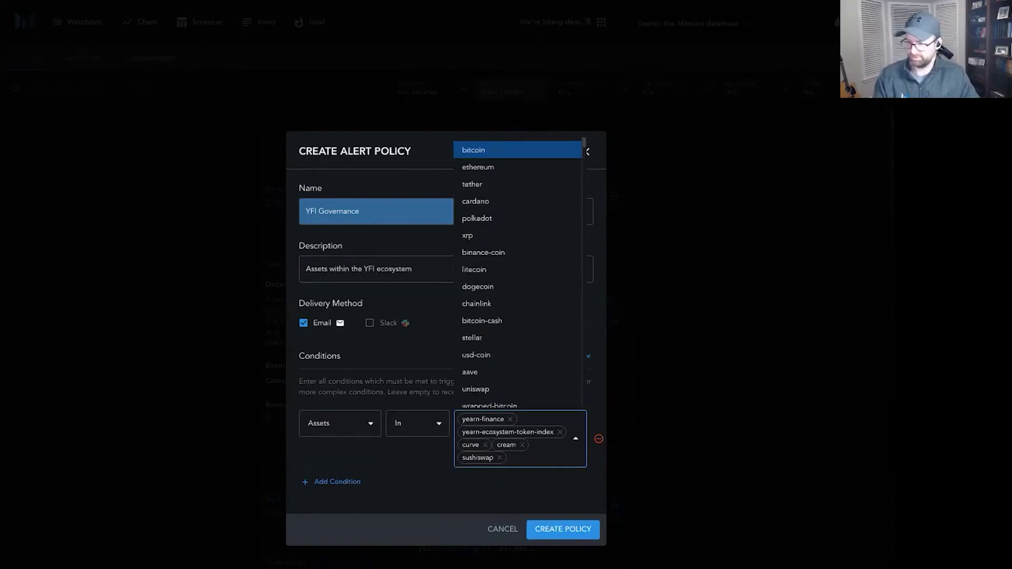
pyautogui.write('cvp')
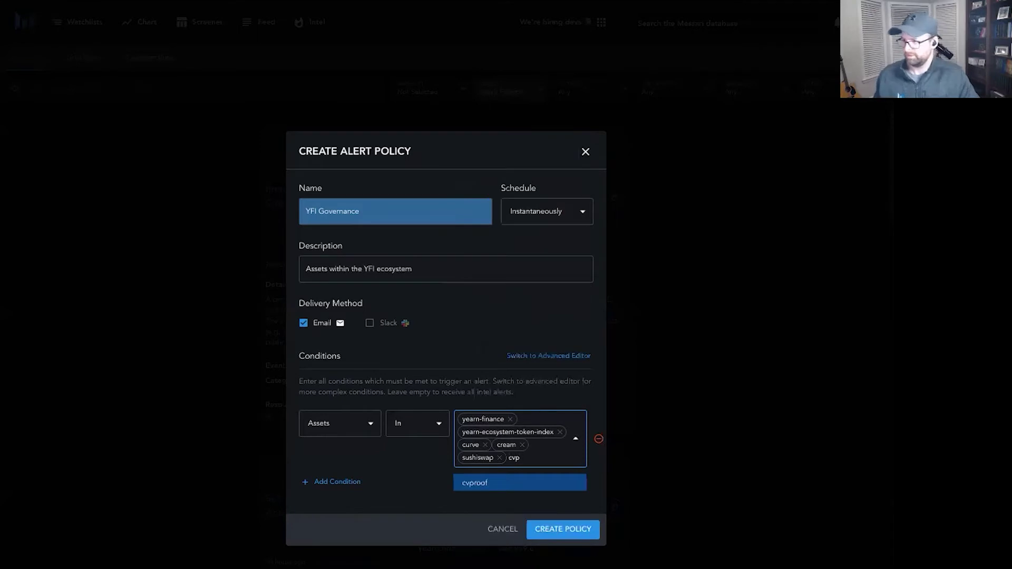
pyautogui.click(479, 484)
pyautogui.click(592, 545)
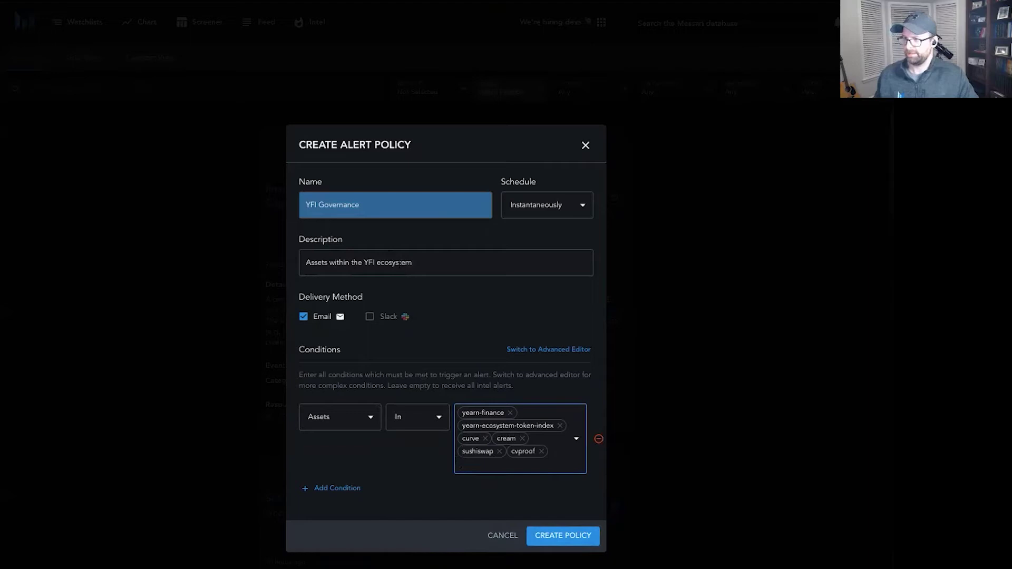
pyautogui.click(349, 487)
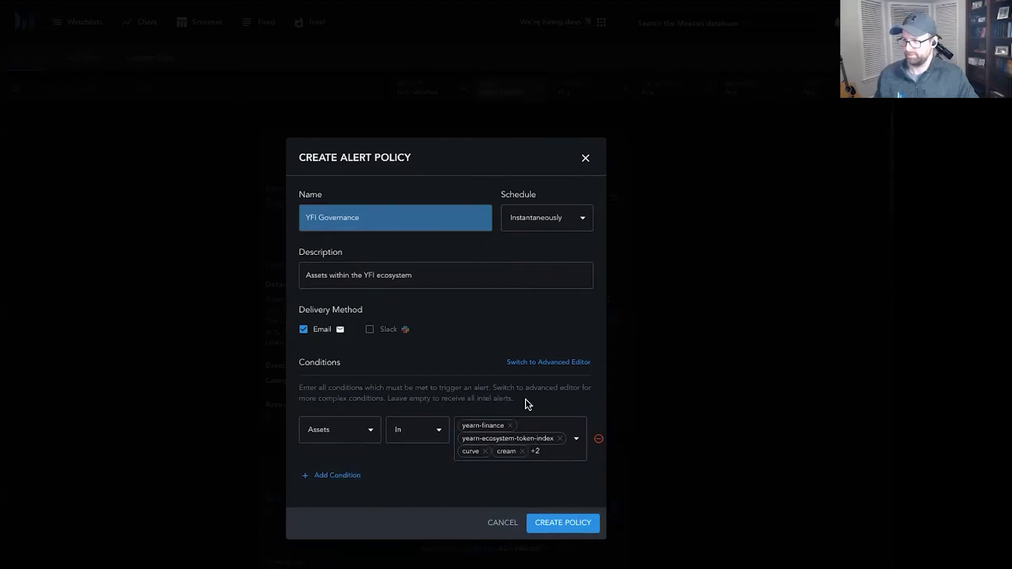
# Add a Category In 'Project Governance' condition and create the YFI Governance policy.
pyautogui.click(327, 477)
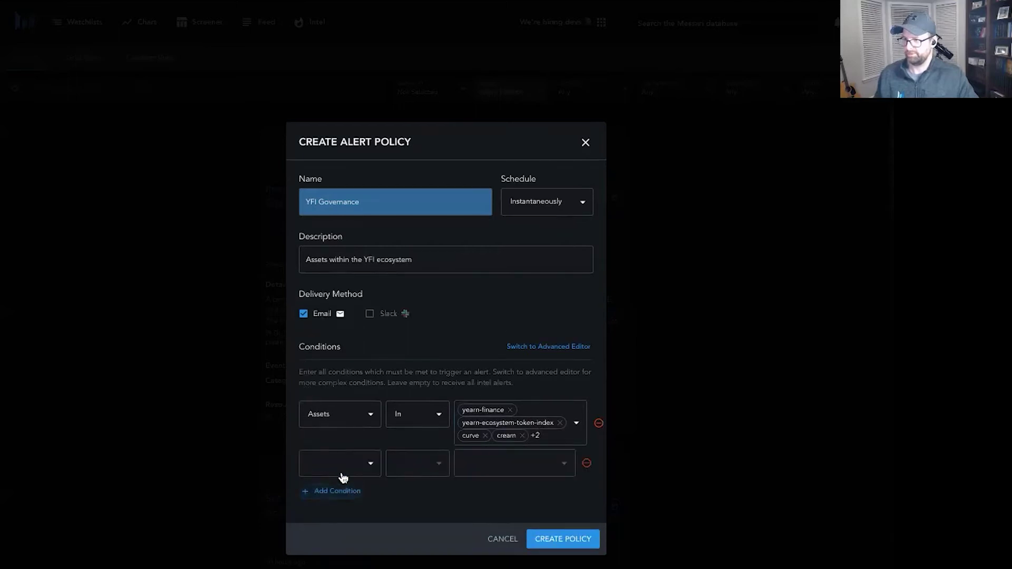
pyautogui.click(342, 466)
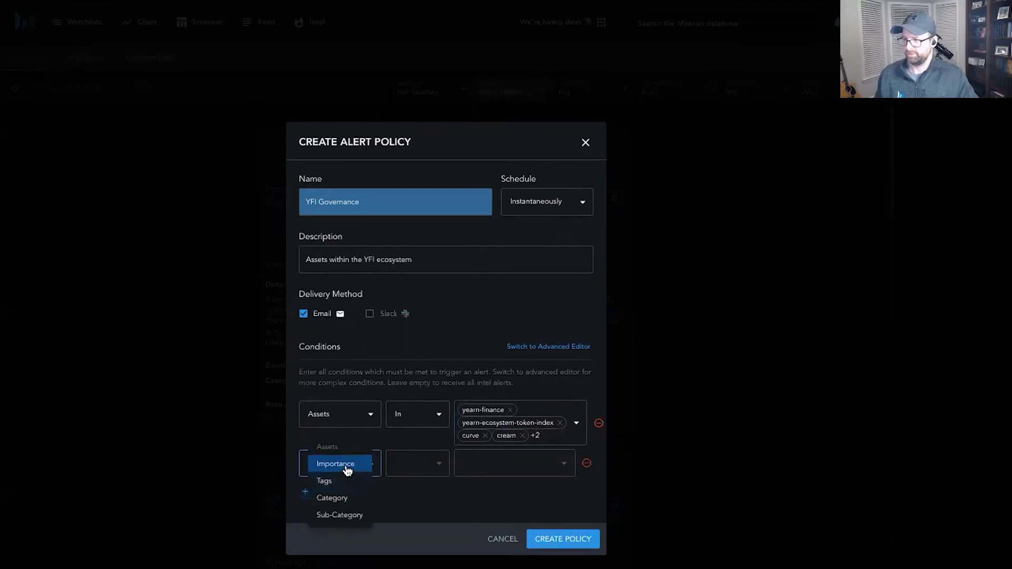
pyautogui.click(340, 497)
pyautogui.click(409, 474)
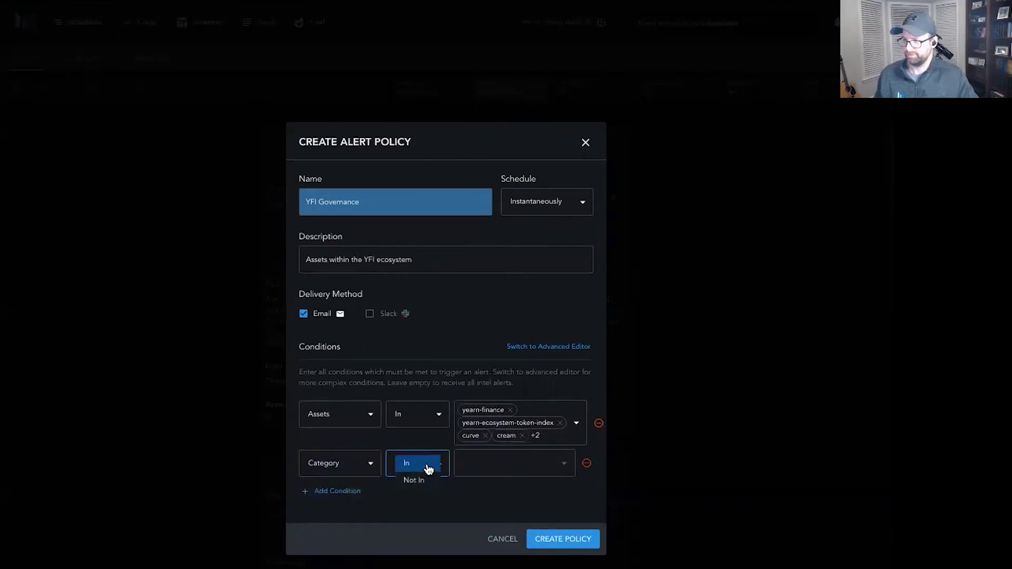
pyautogui.click(424, 467)
pyautogui.click(498, 471)
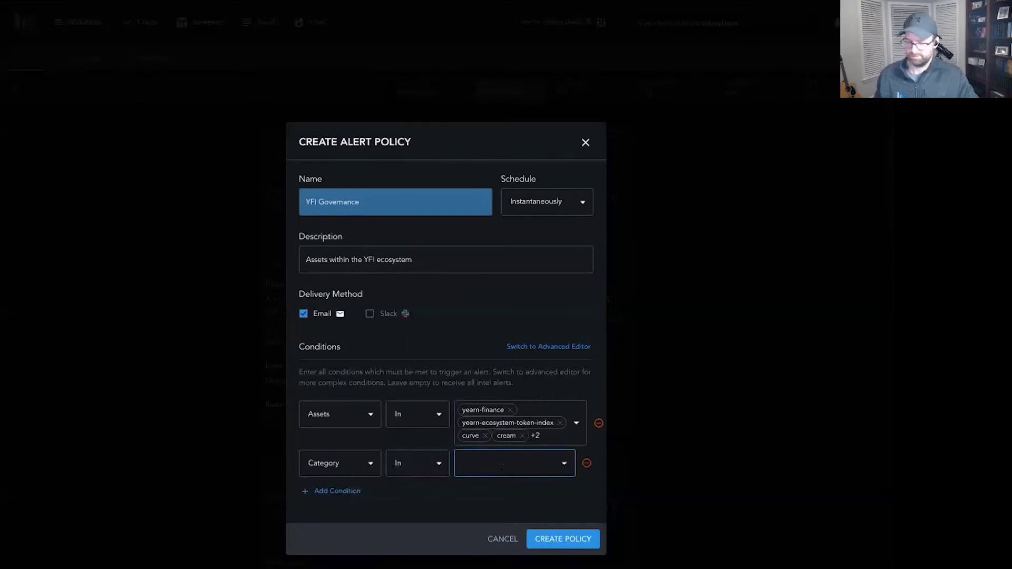
pyautogui.click(502, 467)
pyautogui.write('go')
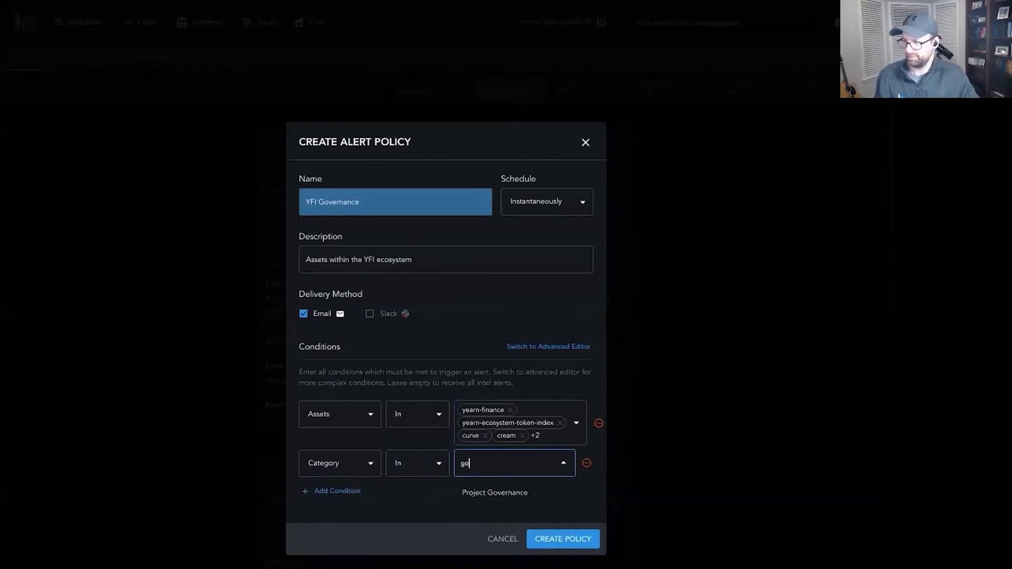
pyautogui.click(492, 492)
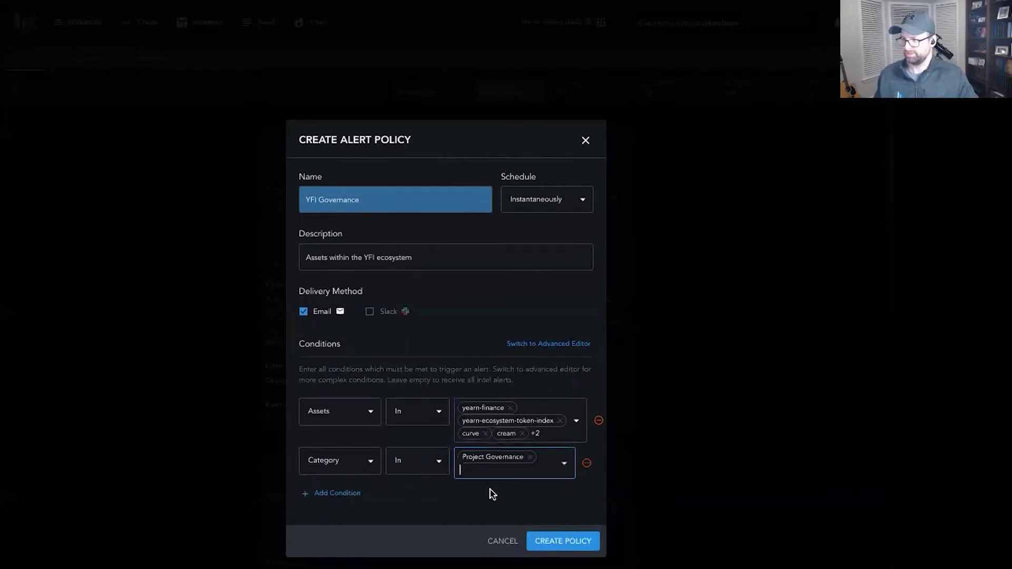
pyautogui.click(586, 543)
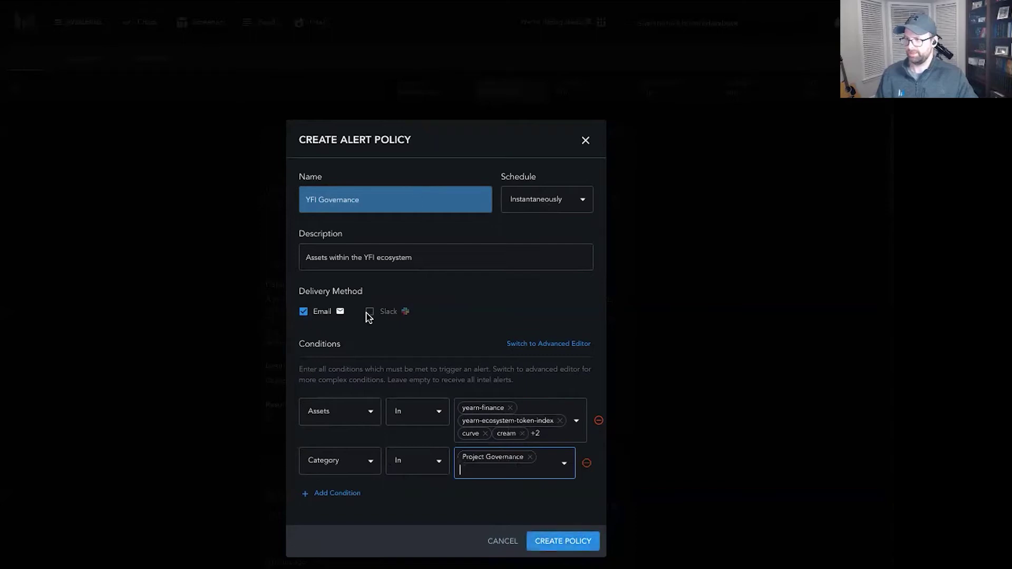
pyautogui.click(556, 541)
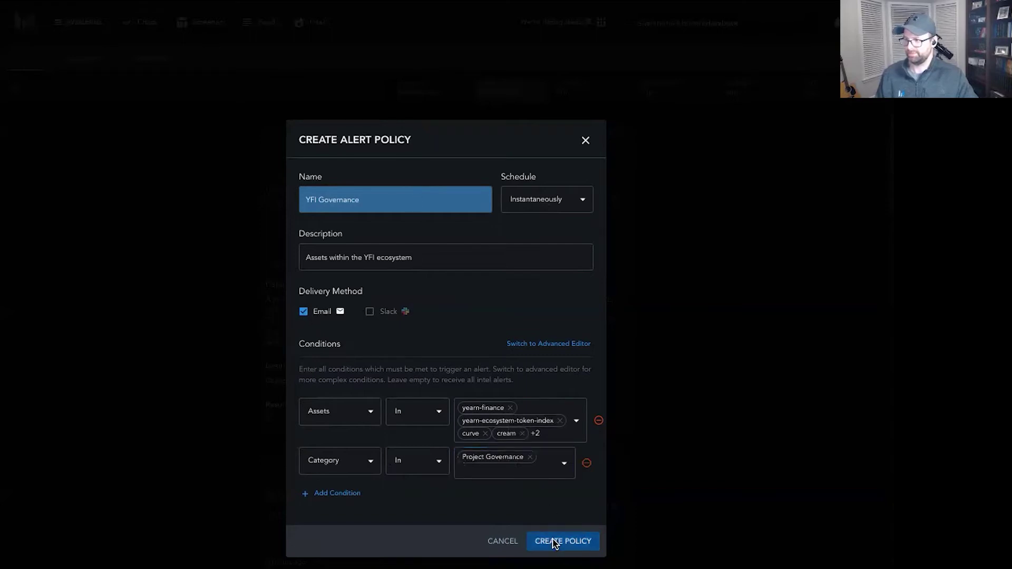
# Show the Intel events as a grid and add Curve (CRV) to the asset filter.
pyautogui.click(482, 407)
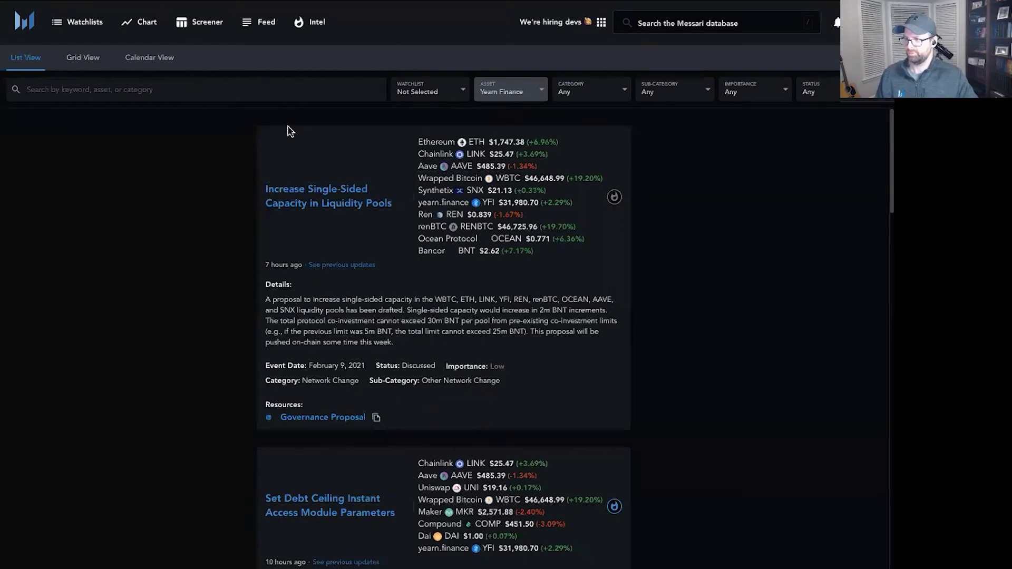
pyautogui.click(81, 61)
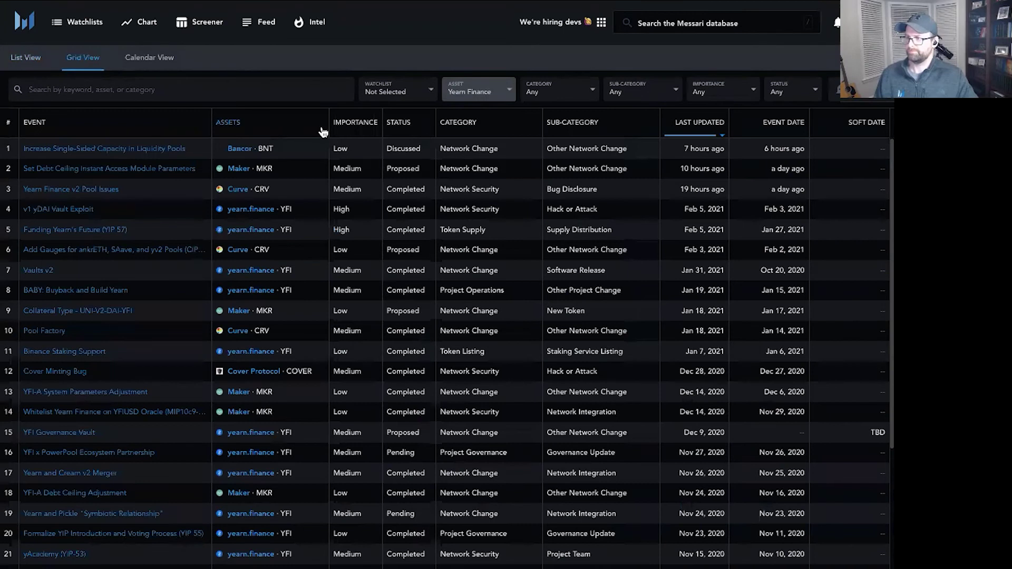
pyautogui.click(477, 90)
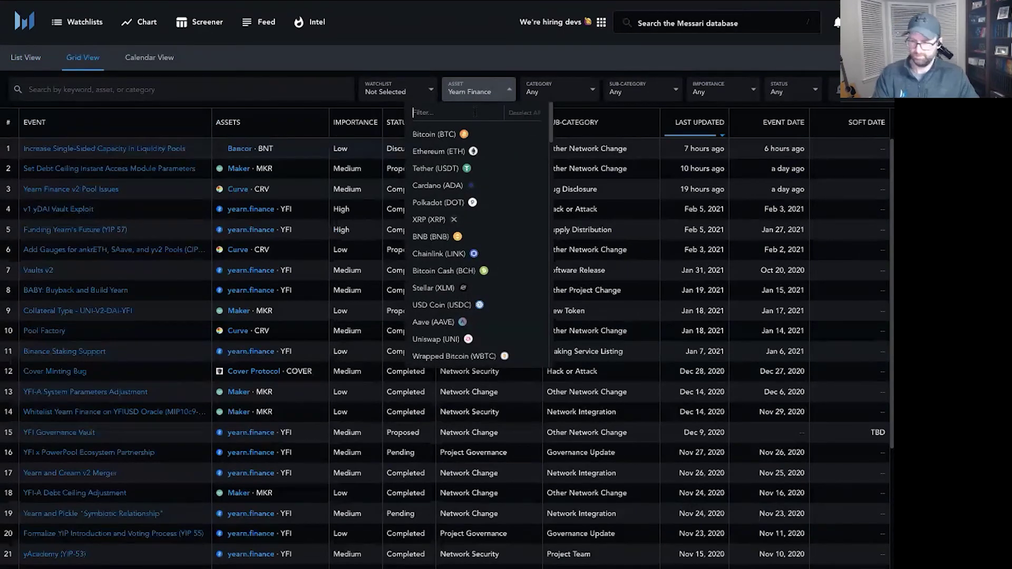
pyautogui.write('r')
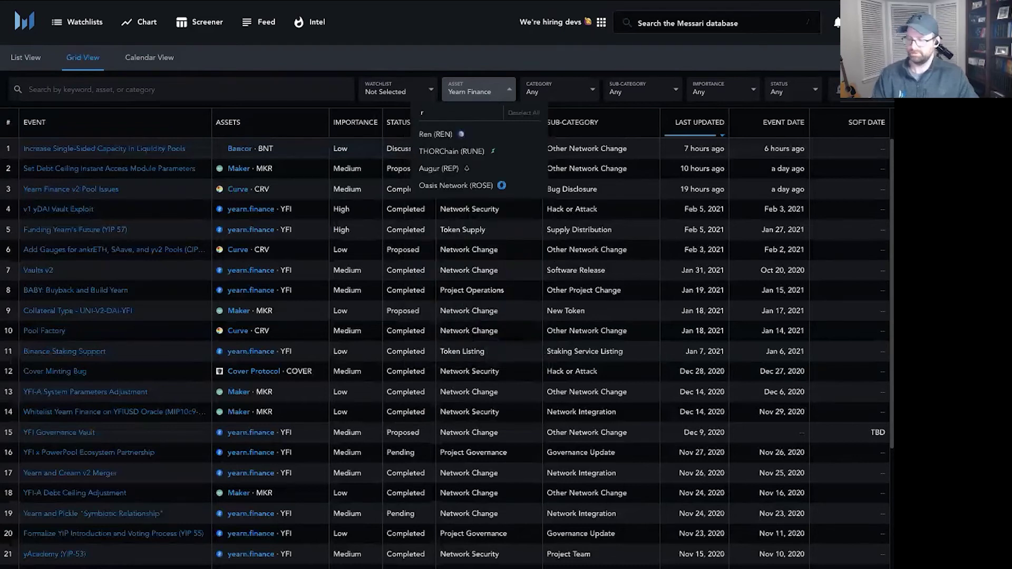
pyautogui.press('BackSpace')
pyautogui.write('crv')
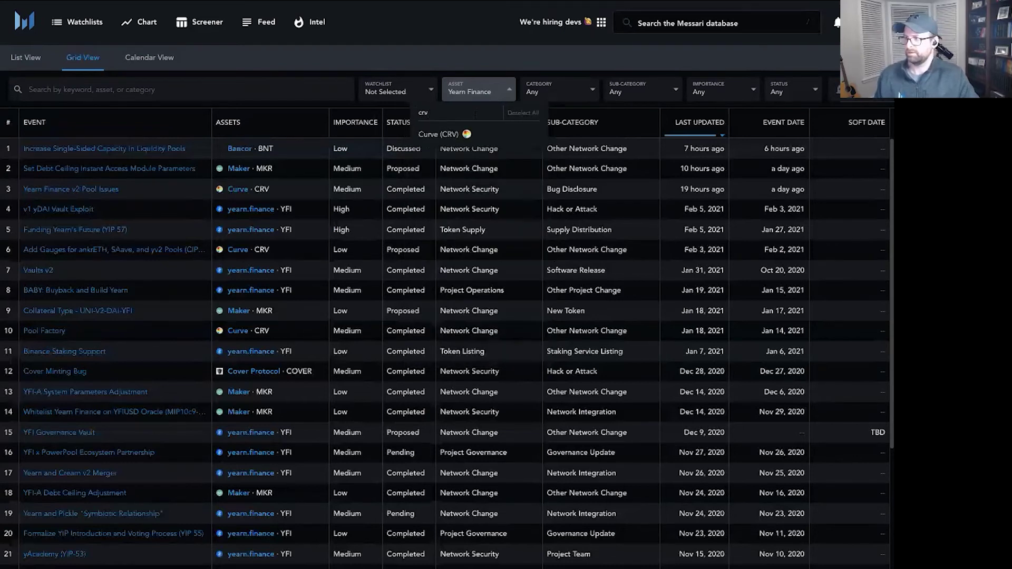
pyautogui.click(451, 134)
# Add Cream (CREAM), SushiSwap (SUSHI) and PowerPool (CVP) to the asset filter.
pyautogui.press('BackSpace')
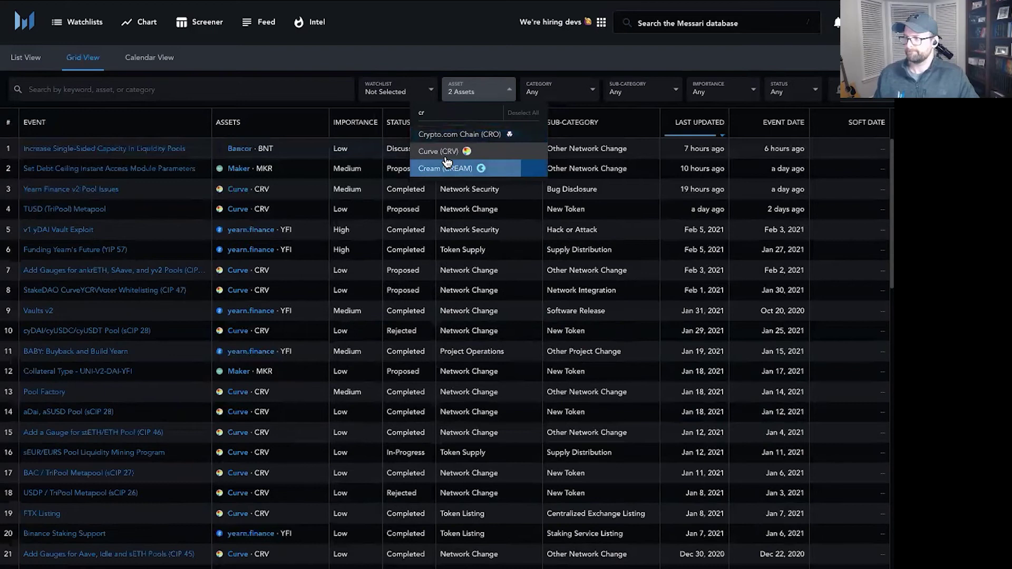
pyautogui.click(446, 166)
pyautogui.press('BackSpace')
pyautogui.press('BackSpace')
pyautogui.write('sushi')
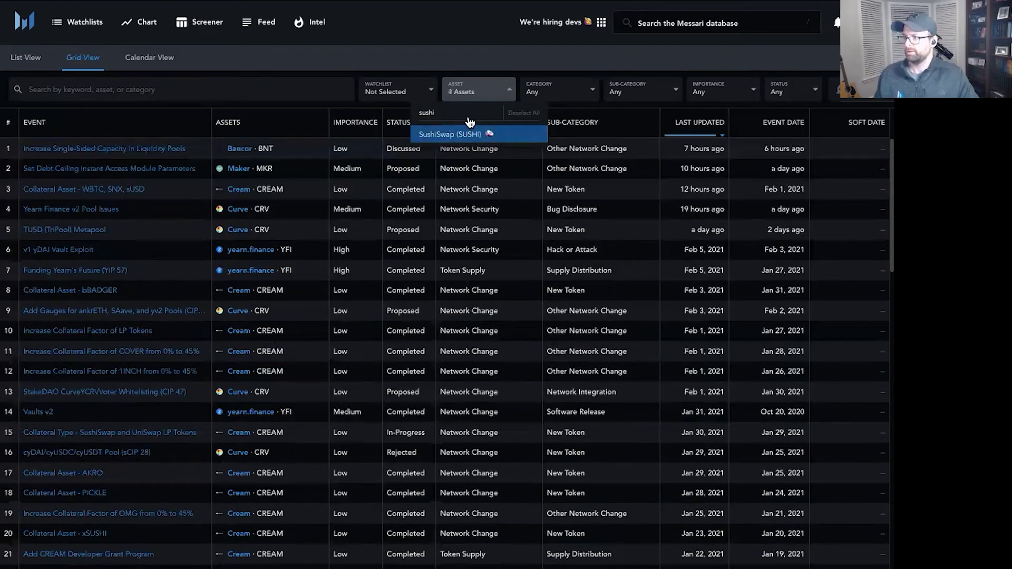
pyautogui.press('BackSpace')
pyautogui.press('BackSpace')
pyautogui.press('BackSpace')
pyautogui.press('BackSpace')
pyautogui.press('BackSpace')
pyautogui.write('cvp')
pyautogui.click(467, 135)
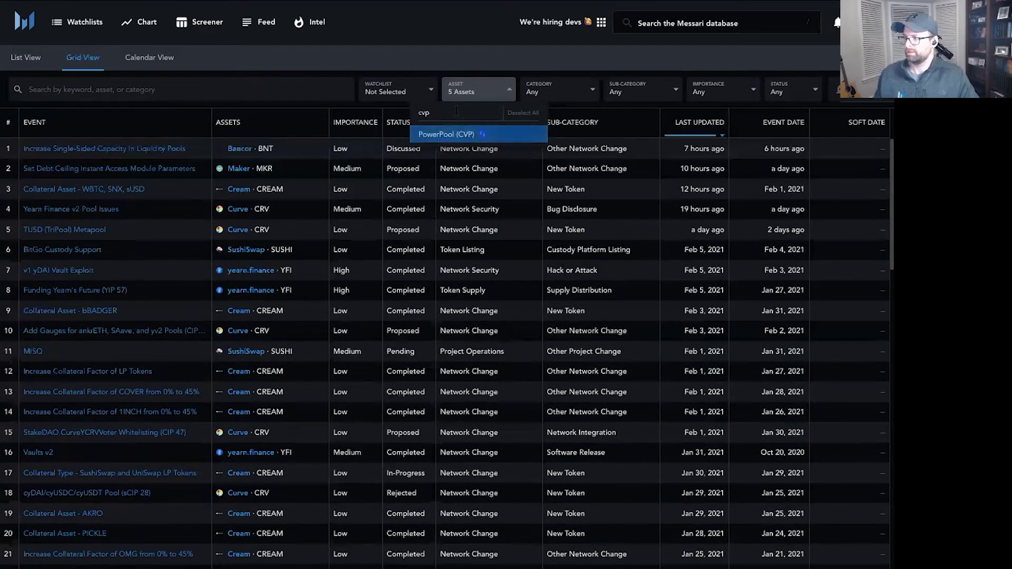
# Filter the grid to Project Governance (seven events), then go to the Messari Intel emails in Gmail.
pyautogui.click(561, 94)
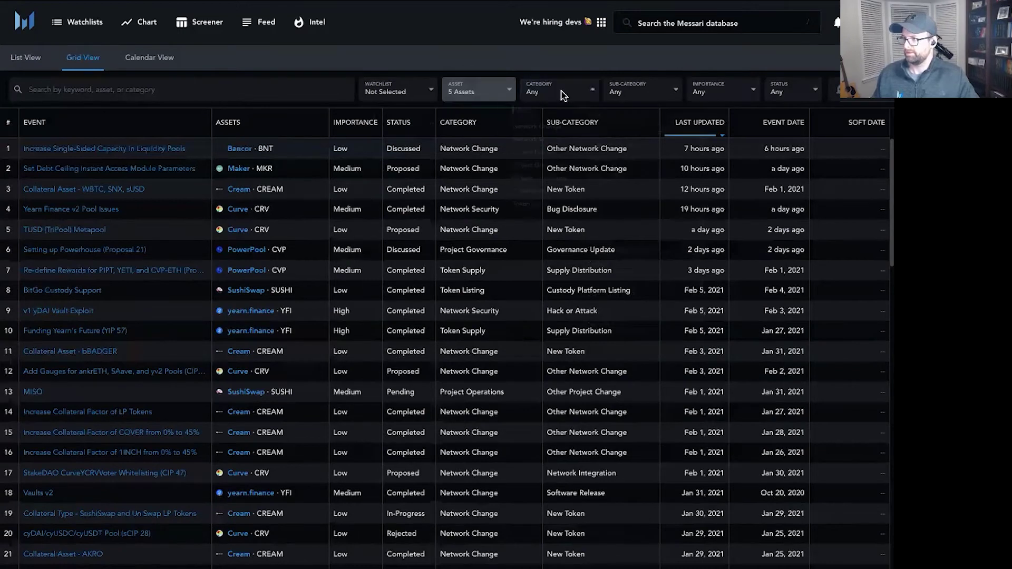
pyautogui.click(556, 188)
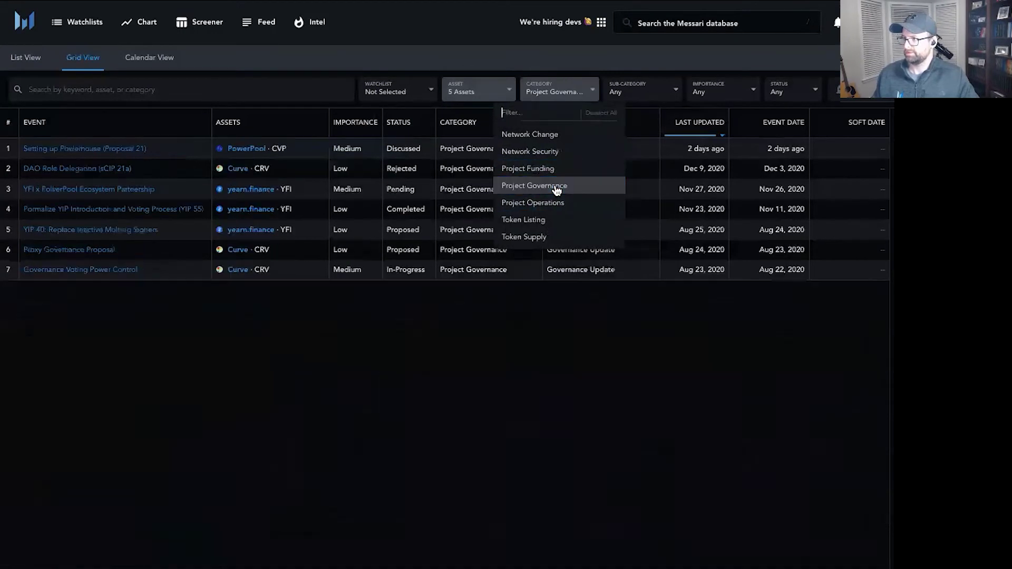
pyautogui.click(409, 332)
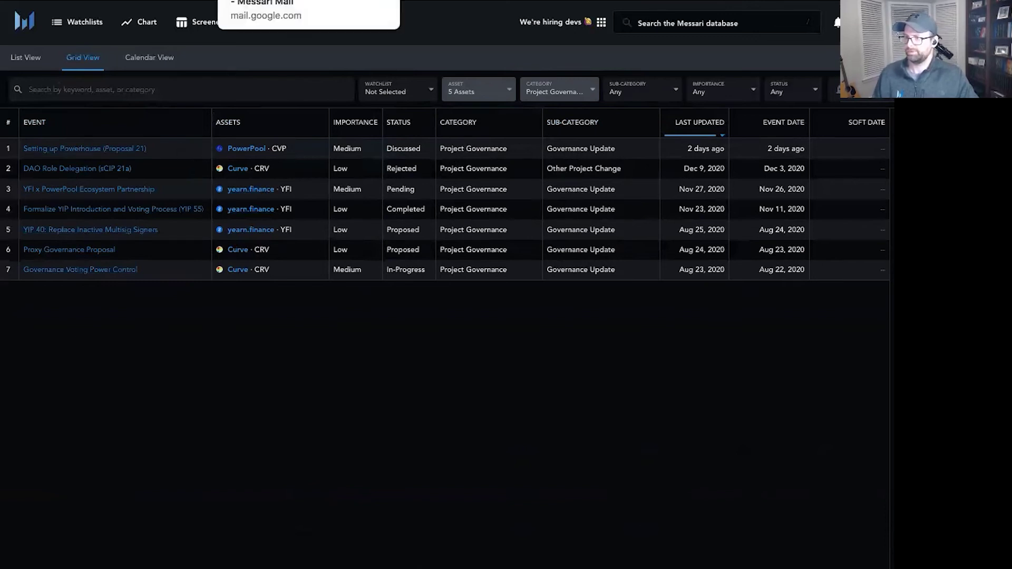
pyautogui.click(259, 0)
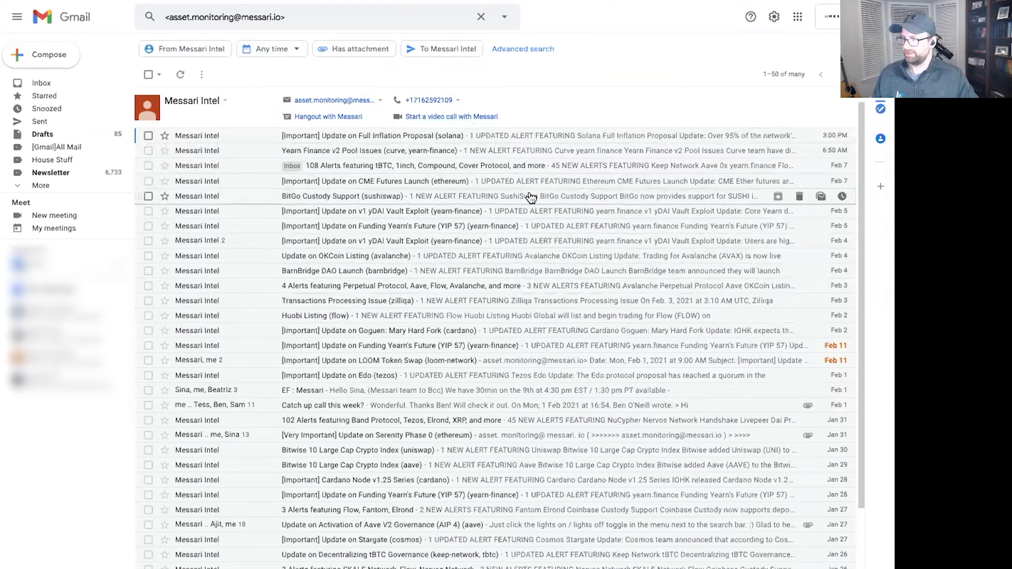
# Read the v1 yDAI Vault Exploit alert email and step through neighbouring alert emails.
pyautogui.click(569, 210)
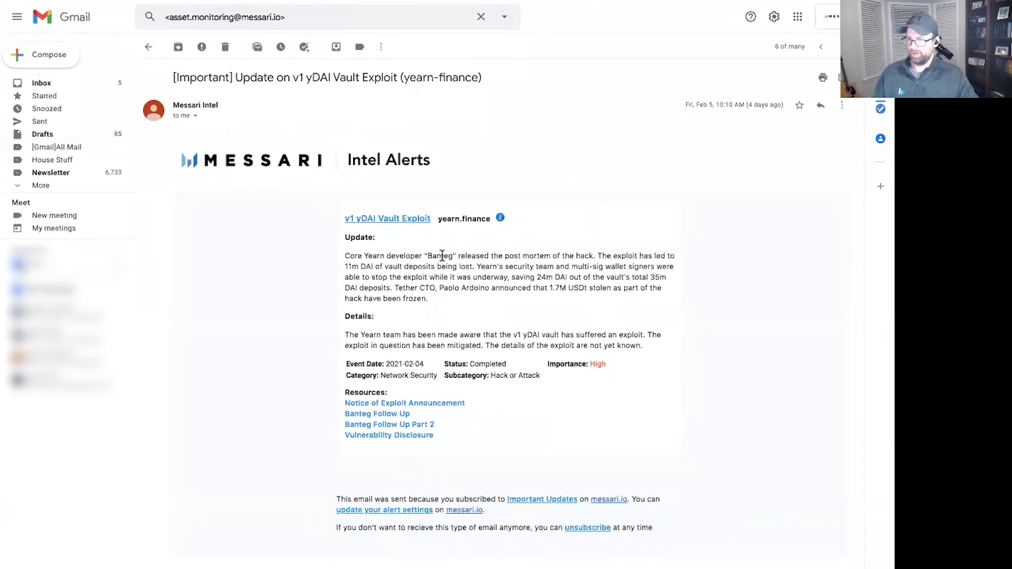
pyautogui.press('j')
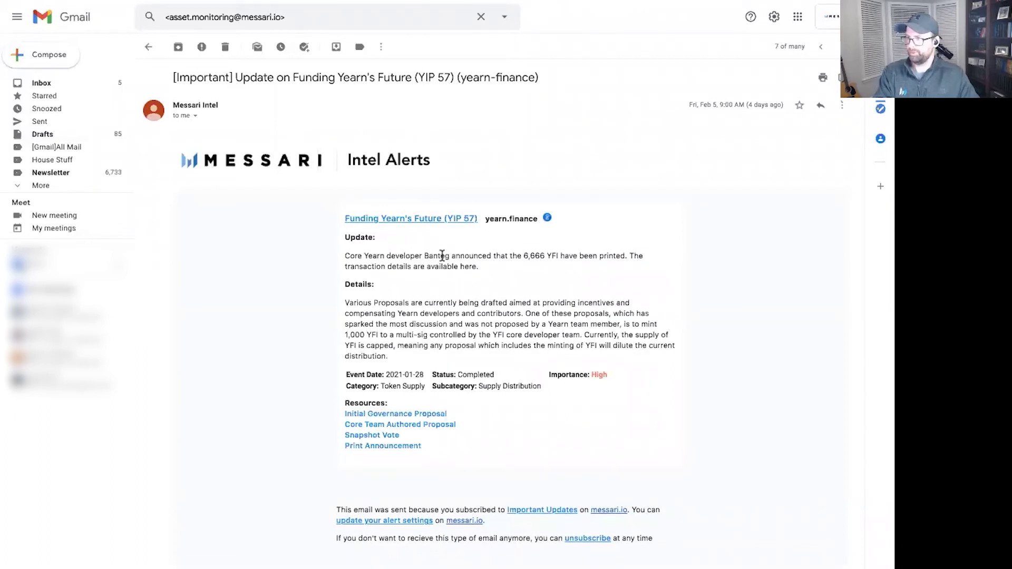
pyautogui.press('k')
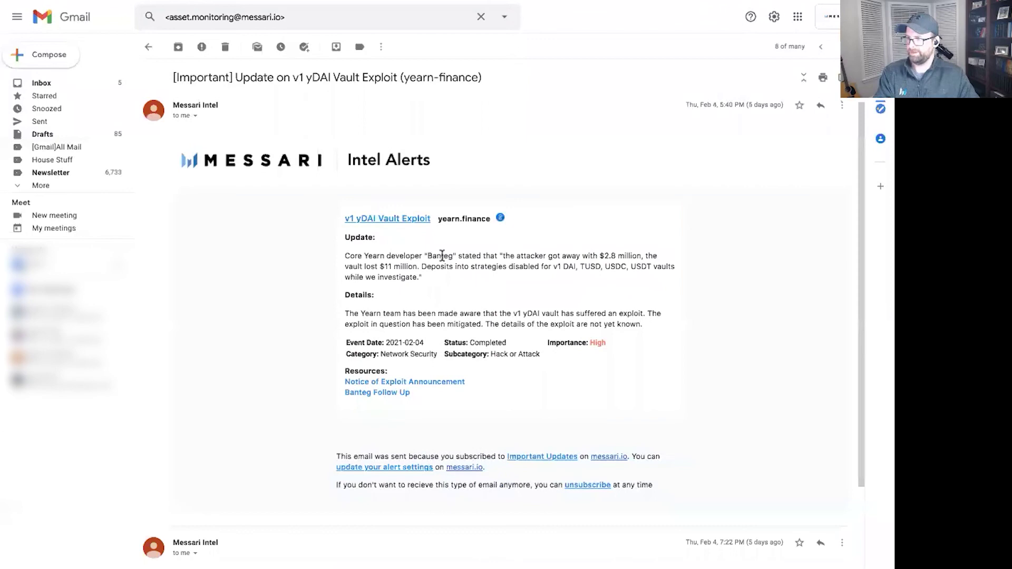
pyautogui.press('j')
pyautogui.press('j')
pyautogui.press('j')
pyautogui.press('k')
pyautogui.press('j')
pyautogui.press('k')
pyautogui.press('k')
pyautogui.press('k')
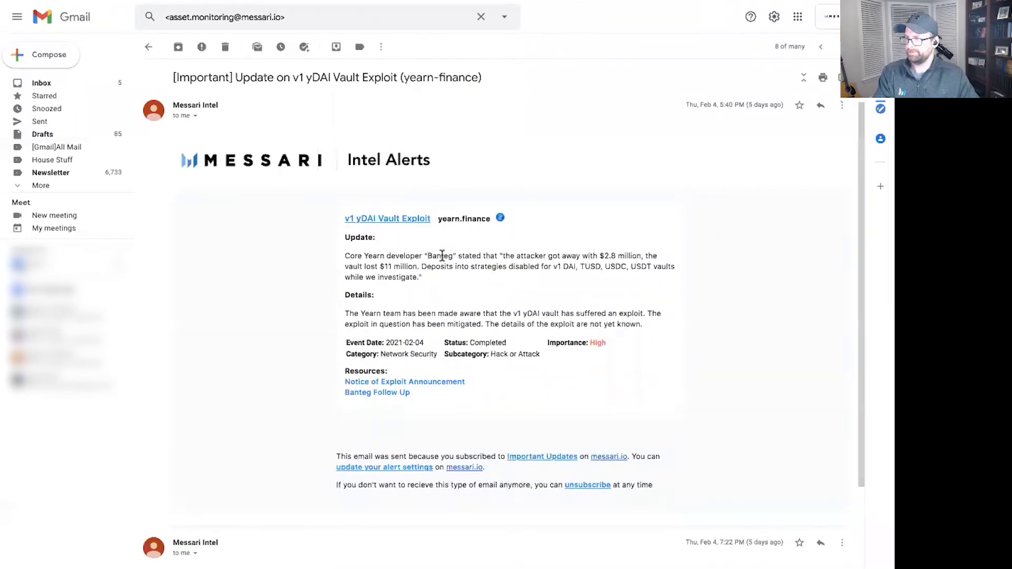
pyautogui.press('j')
pyautogui.press('k')
pyautogui.press('k')
pyautogui.press('k')
pyautogui.press('j')
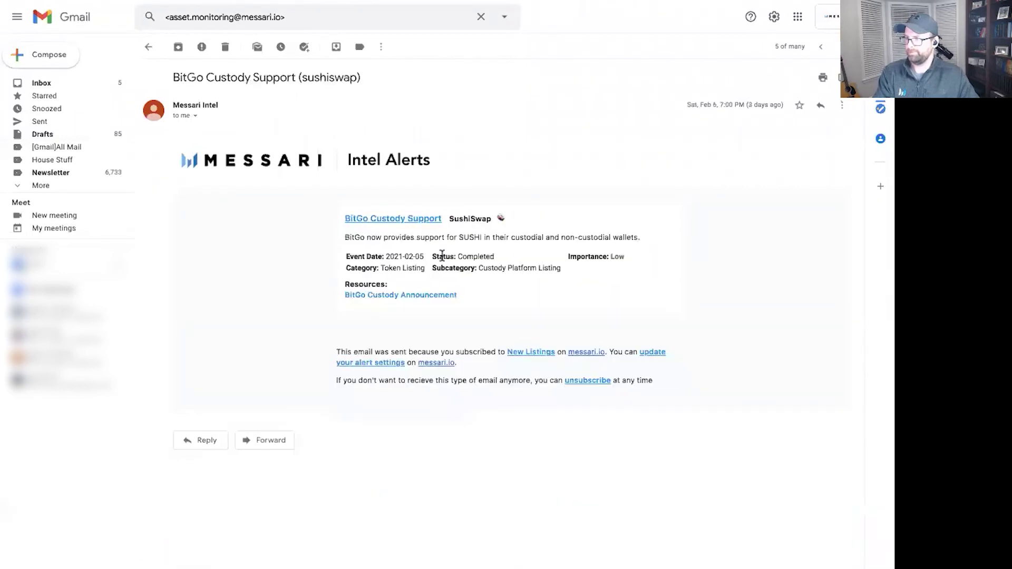
pyautogui.press('j')
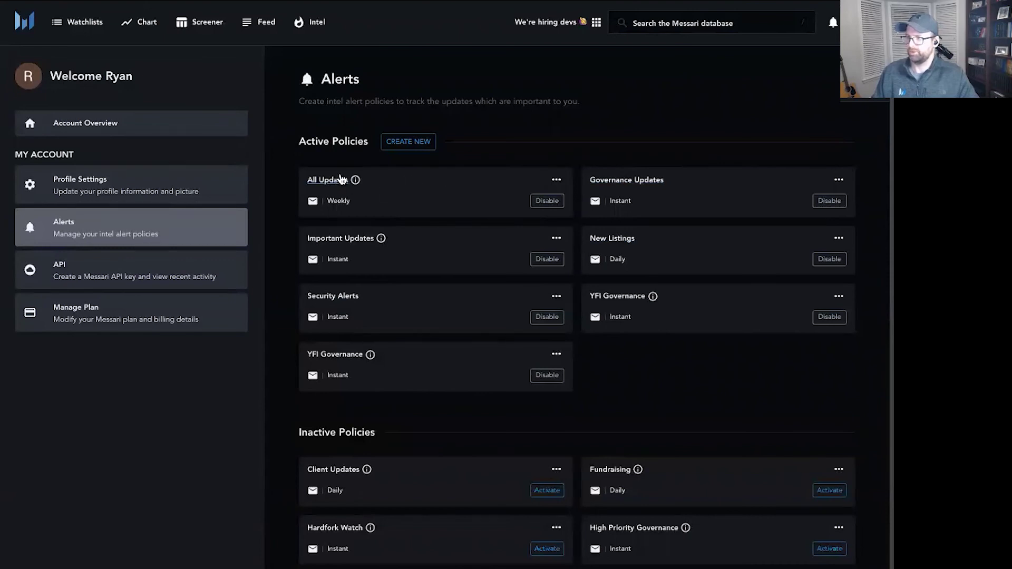
# Open the '108 Alerts featuring tBTC, 1inch, Compound…' digest email and scroll through its entries.
pyautogui.click(331, 1)
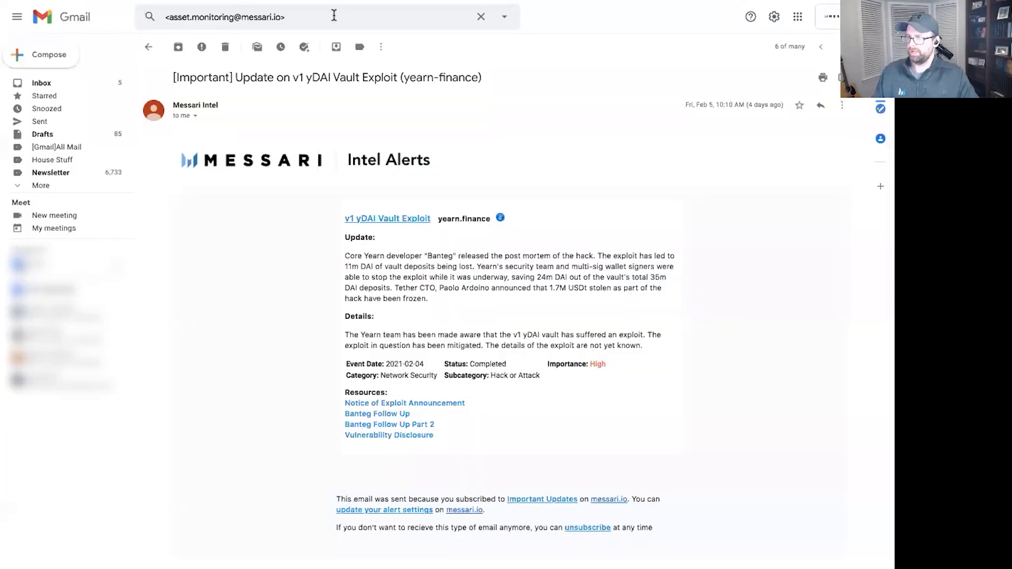
pyautogui.click(149, 48)
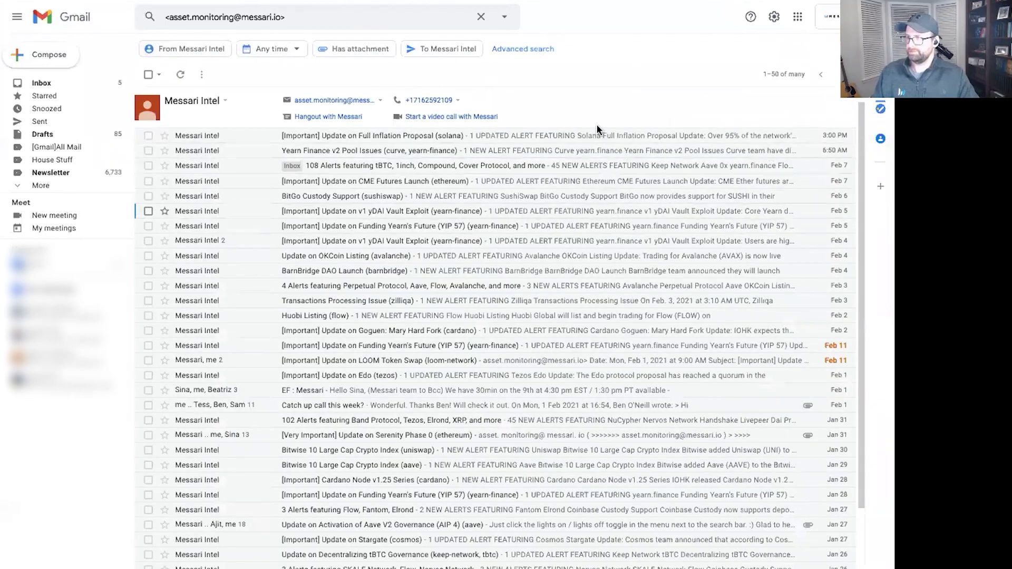
pyautogui.click(565, 166)
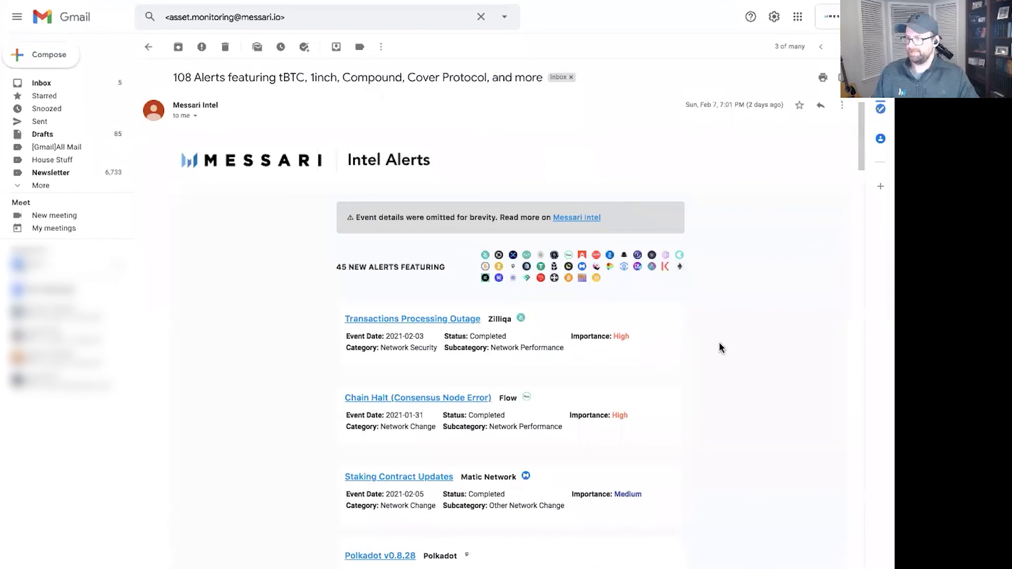
pyautogui.scroll(-15, 721, 348)
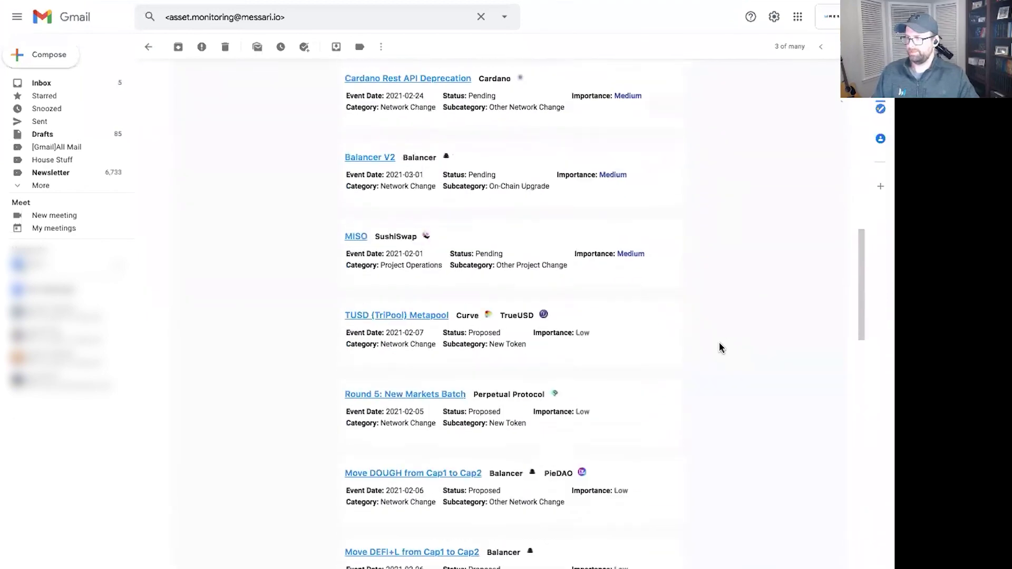
pyautogui.scroll(-15, 721, 348)
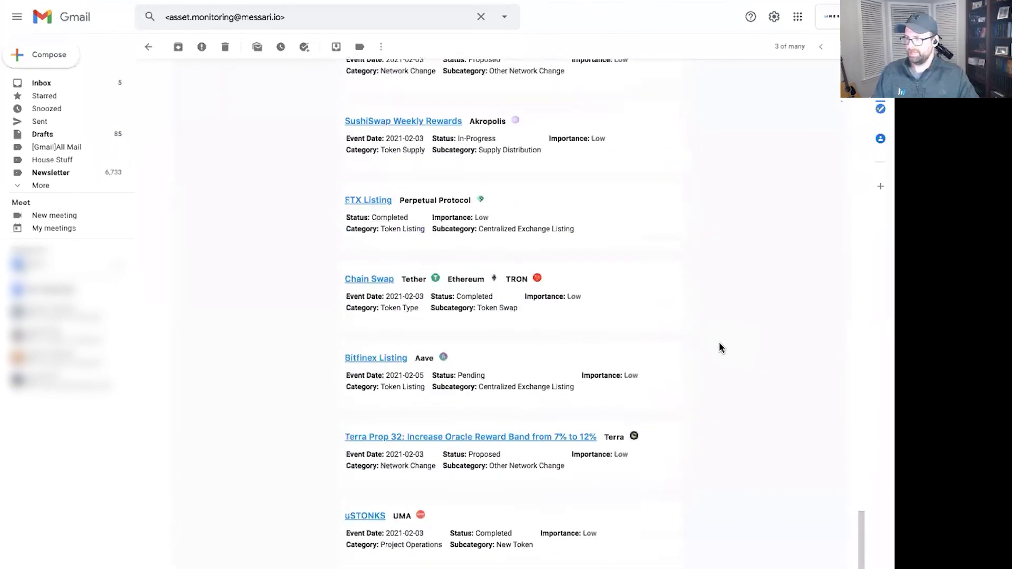
pyautogui.scroll(-5, 721, 348)
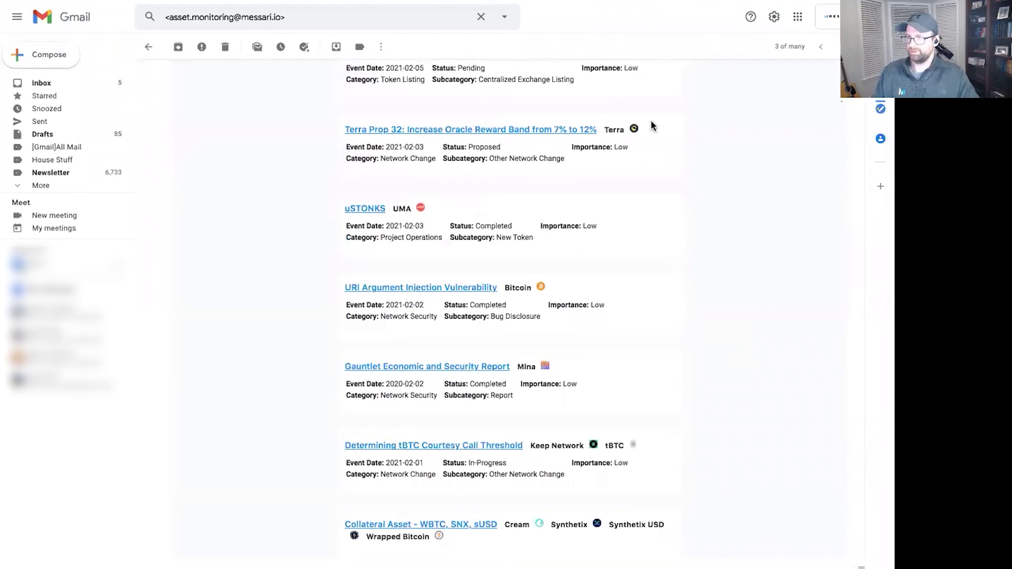